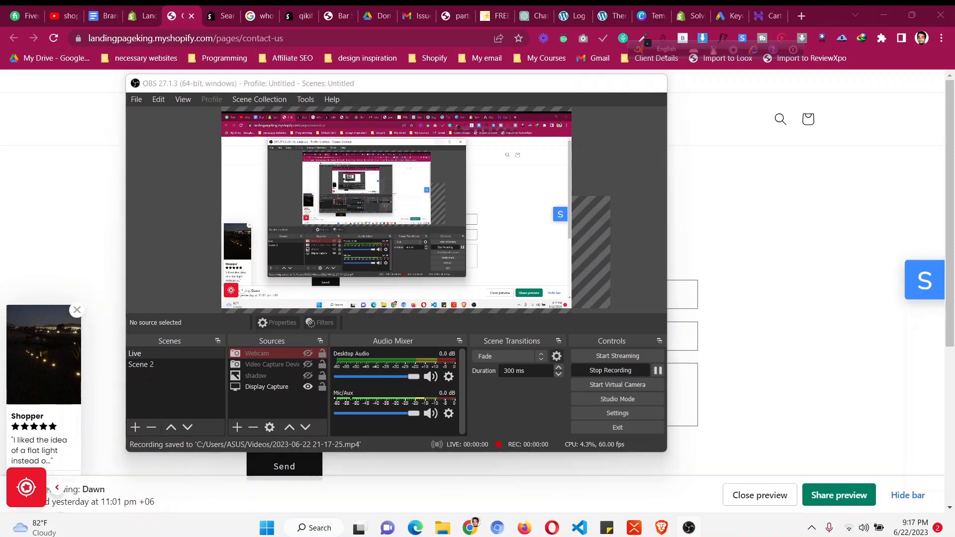
- Review the store's Contact Us page, the theme template assigned to it, and the wholesale contact form image examples
{"action": "left_click", "coordinate": [593, 83]}
{"action": "scroll", "coordinate": [472, 273], "scroll_direction": "down", "scroll_amount": 1}
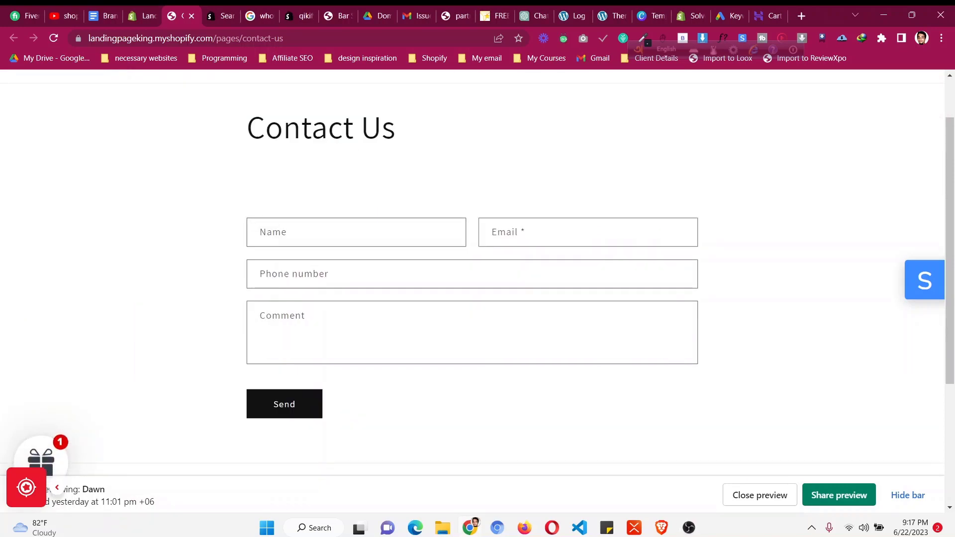
{"action": "scroll", "coordinate": [472, 274], "scroll_direction": "up", "scroll_amount": 1}
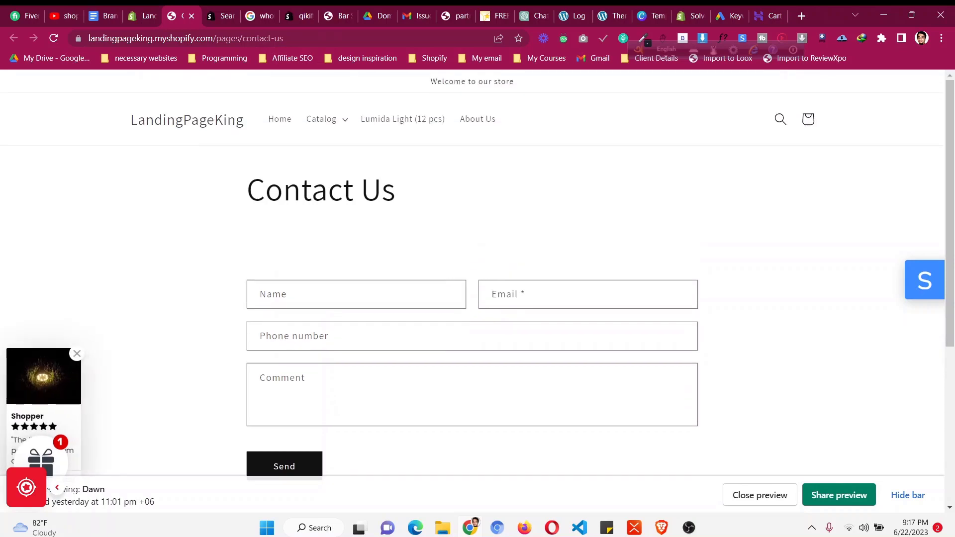
{"action": "left_click", "coordinate": [140, 16]}
{"action": "scroll", "coordinate": [547, 323], "scroll_direction": "down", "scroll_amount": 2}
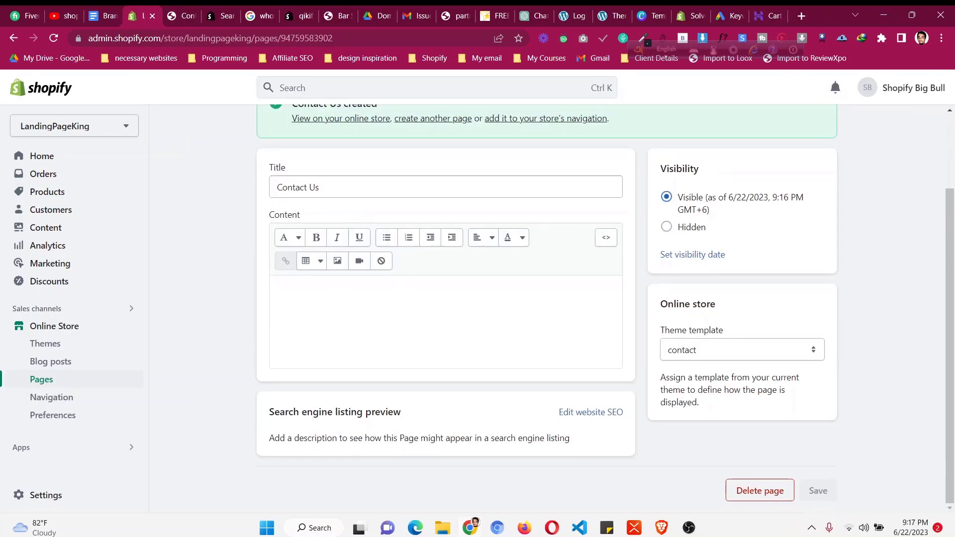
{"action": "left_click", "coordinate": [742, 350]}
{"action": "key", "text": "Escape"}
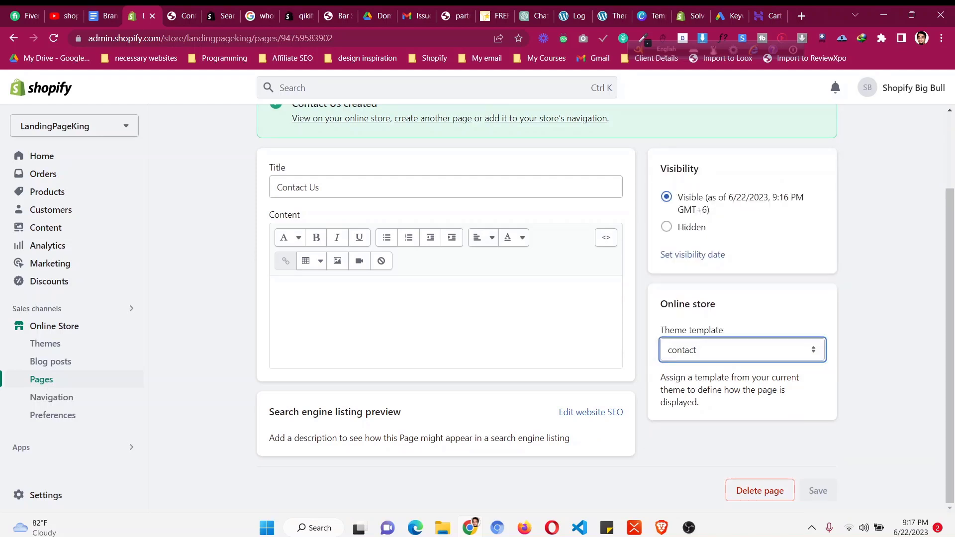
{"action": "key", "text": "ctrl+Tab"}
{"action": "scroll", "coordinate": [473, 299], "scroll_direction": "down", "scroll_amount": 1}
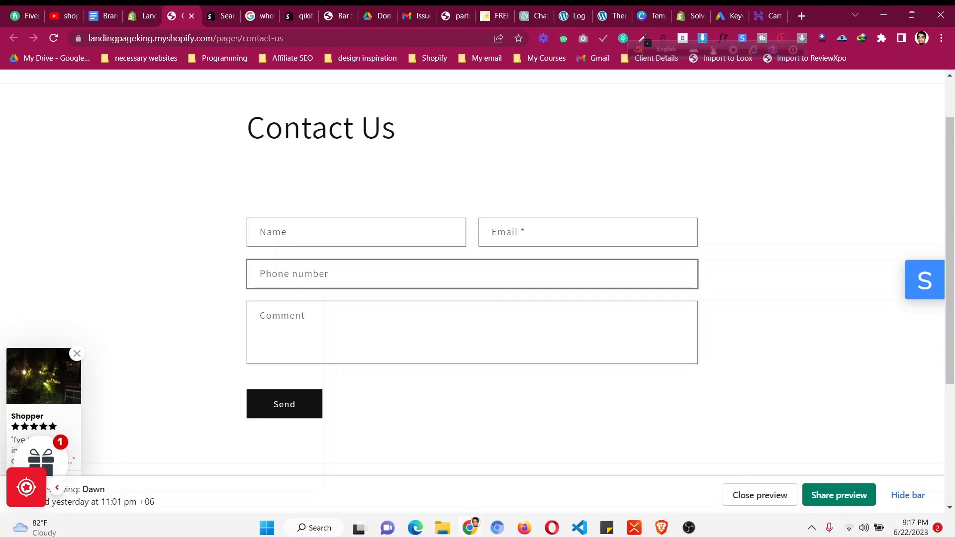
{"action": "key", "text": "ctrl+Tab"}
{"action": "key", "text": "ctrl+Tab"}
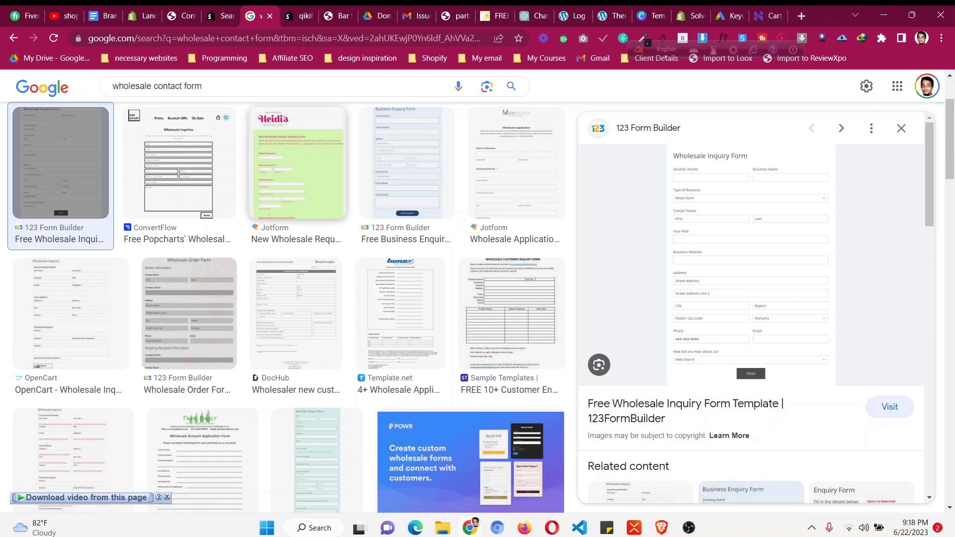
- Open the qikify Contact Us Form Builder listing from the app store results and review its features and pricing plans
{"action": "key", "text": "ctrl+shift+Tab"}
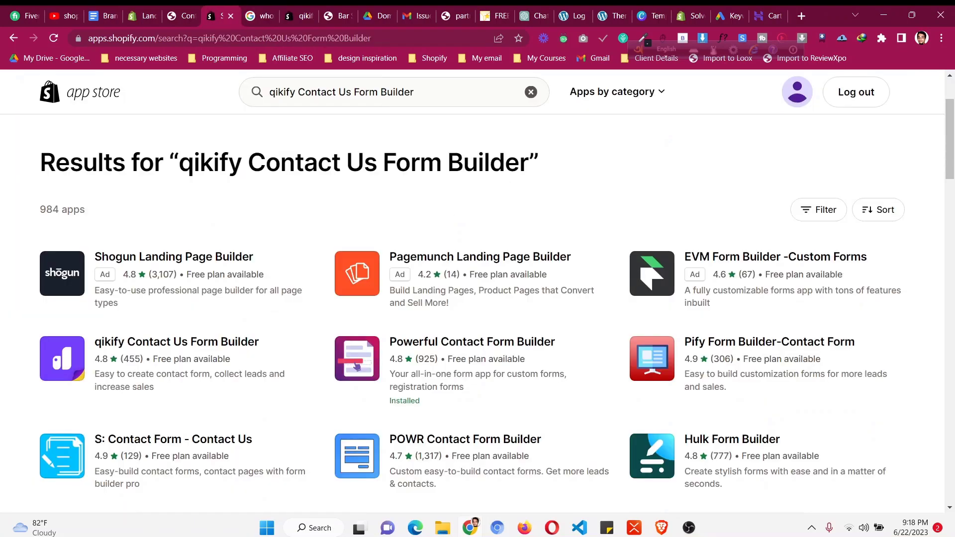
{"action": "left_click", "coordinate": [176, 342]}
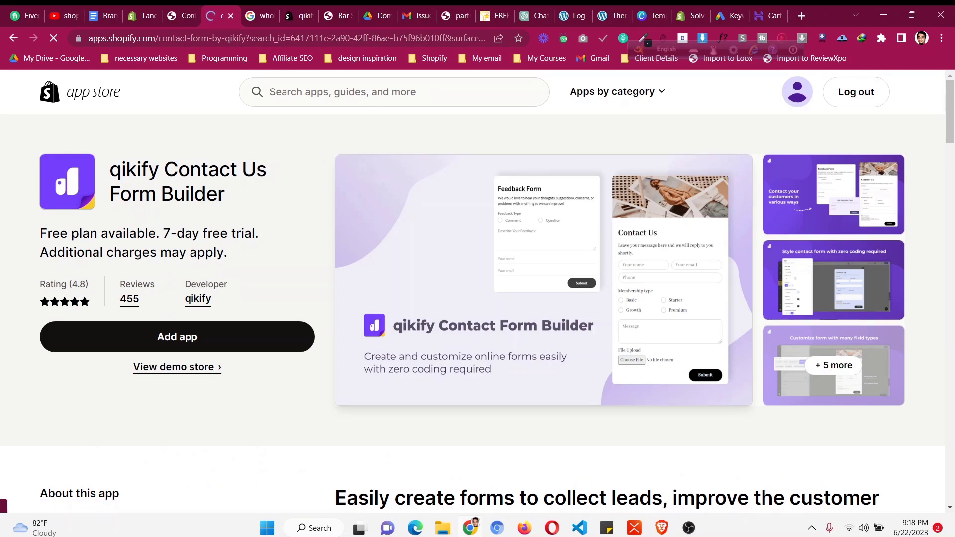
{"action": "scroll", "coordinate": [478, 298], "scroll_direction": "down", "scroll_amount": 20}
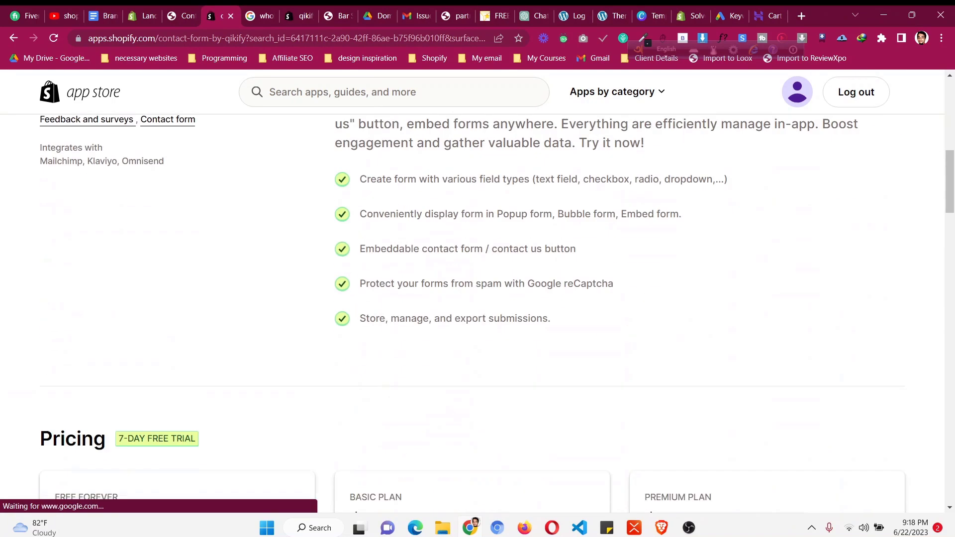
{"action": "scroll", "coordinate": [477, 325], "scroll_direction": "down", "scroll_amount": 1}
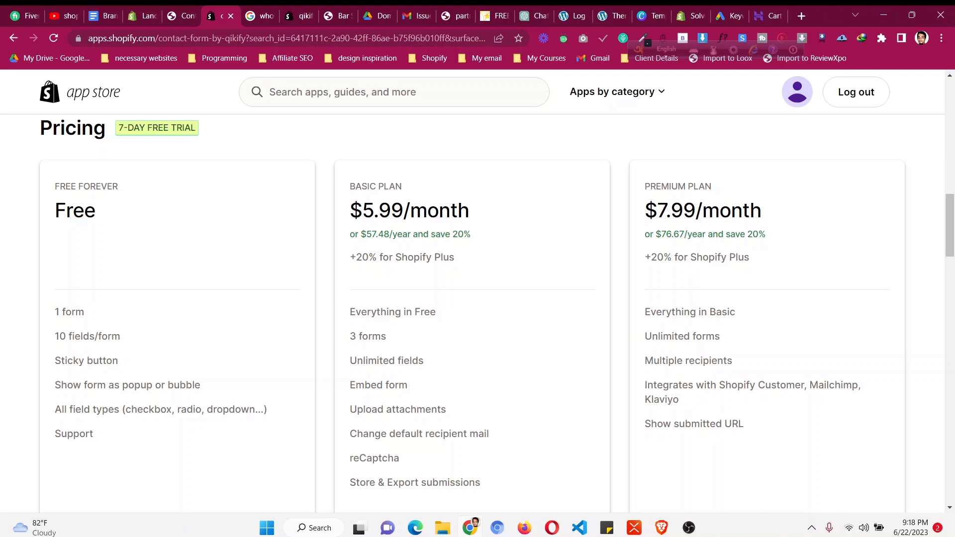
{"action": "scroll", "coordinate": [478, 299], "scroll_direction": "up", "scroll_amount": 5}
{"action": "scroll", "coordinate": [478, 299], "scroll_direction": "down", "scroll_amount": 7}
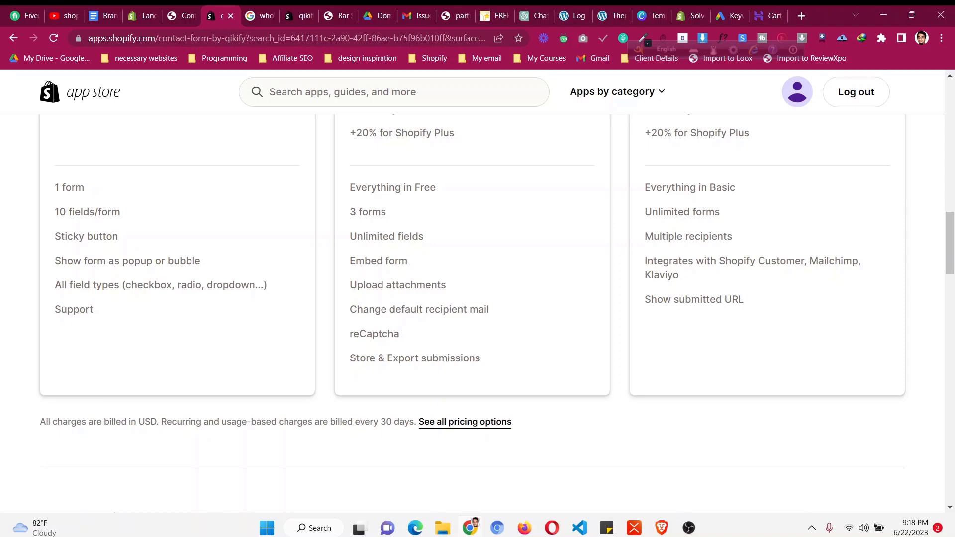
{"action": "scroll", "coordinate": [478, 299], "scroll_direction": "up", "scroll_amount": 15}
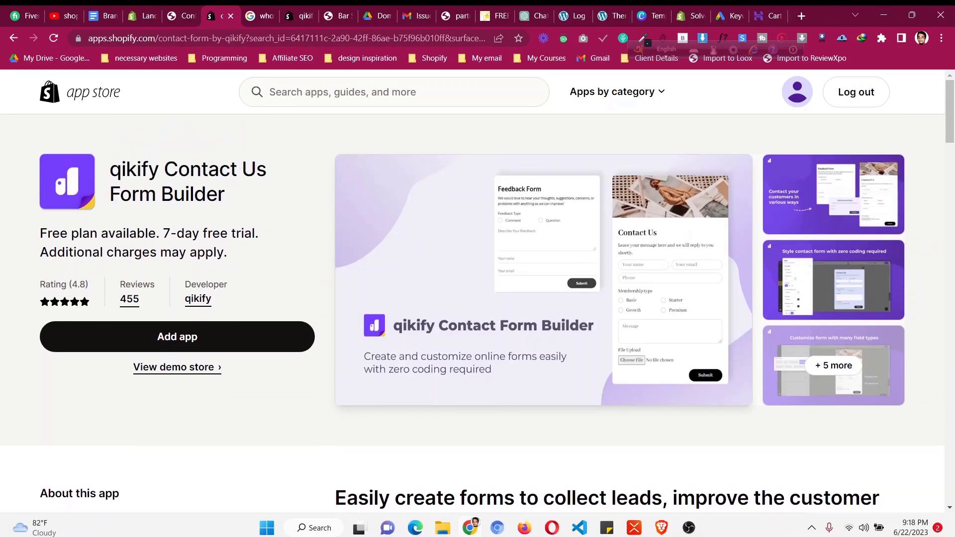
- Add the qikify Contact Us Form Builder app and approve its installation on the LandingPageKing store
{"action": "left_click", "coordinate": [177, 336]}
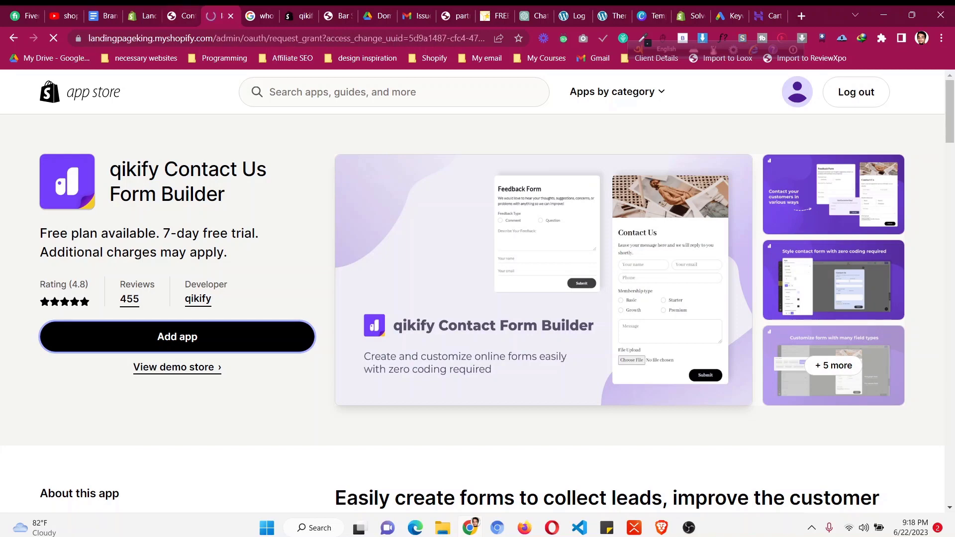
{"action": "key", "text": "ctrl+shift+Tab"}
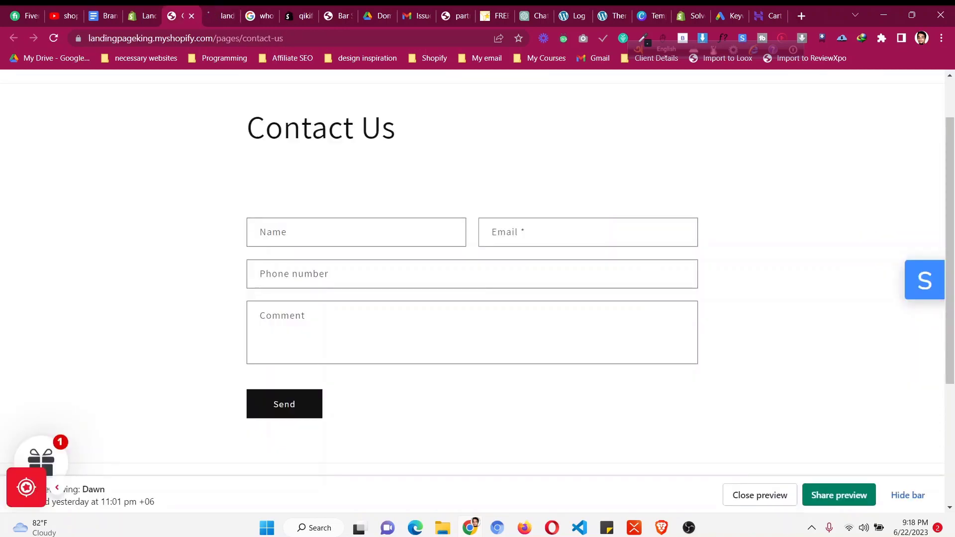
{"action": "left_click", "coordinate": [260, 15]}
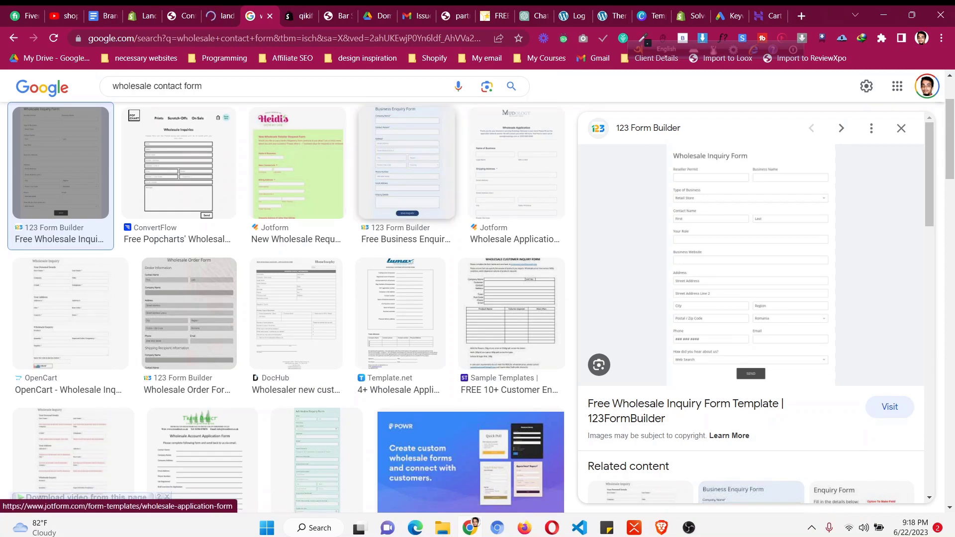
{"action": "key", "text": "ctrl+shift+Tab"}
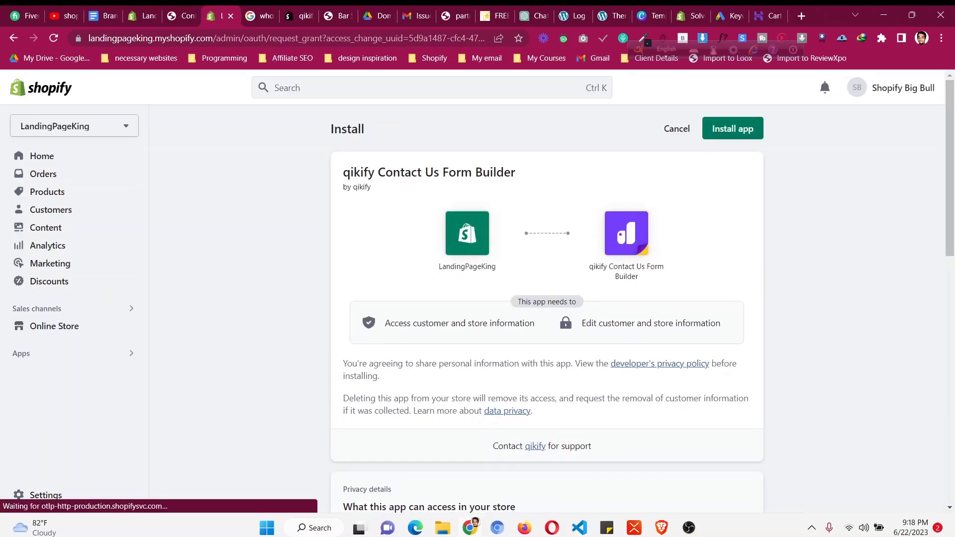
{"action": "left_click", "coordinate": [733, 128]}
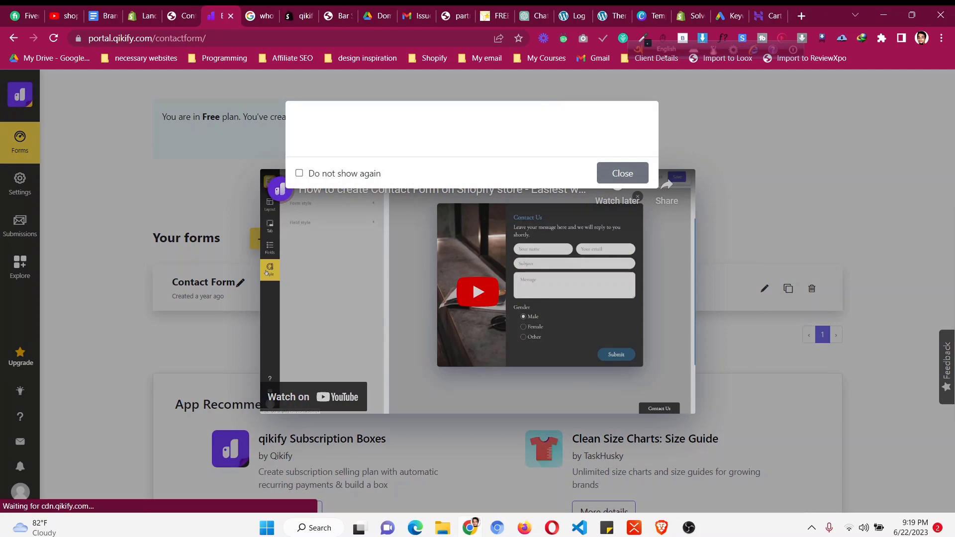
- Dismiss the startup announcement with Do not show again and close the tutorial video
{"action": "left_click", "coordinate": [299, 173]}
{"action": "left_click", "coordinate": [623, 173]}
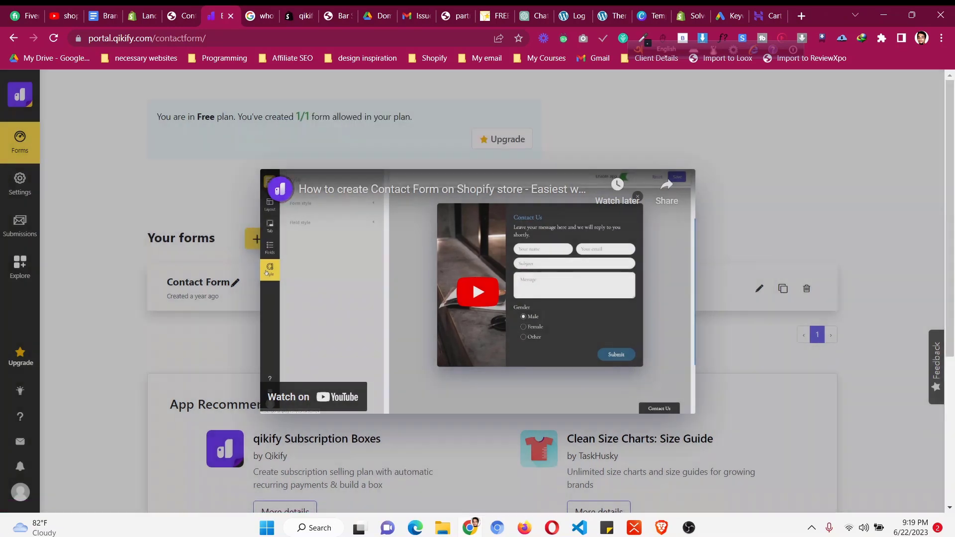
{"action": "key", "text": "Escape"}
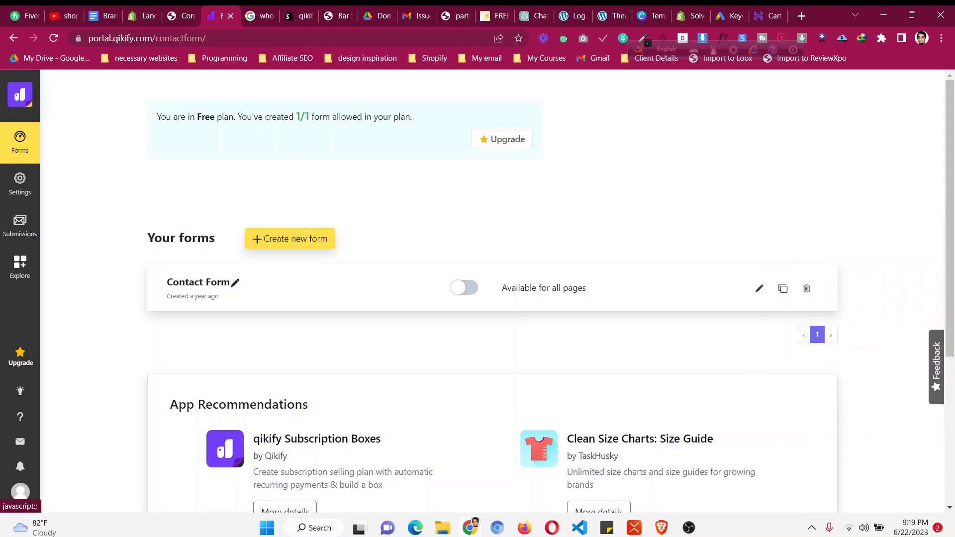
- Try to create a new form, and delete the existing Contact Form with its data
{"action": "left_click", "coordinate": [289, 238]}
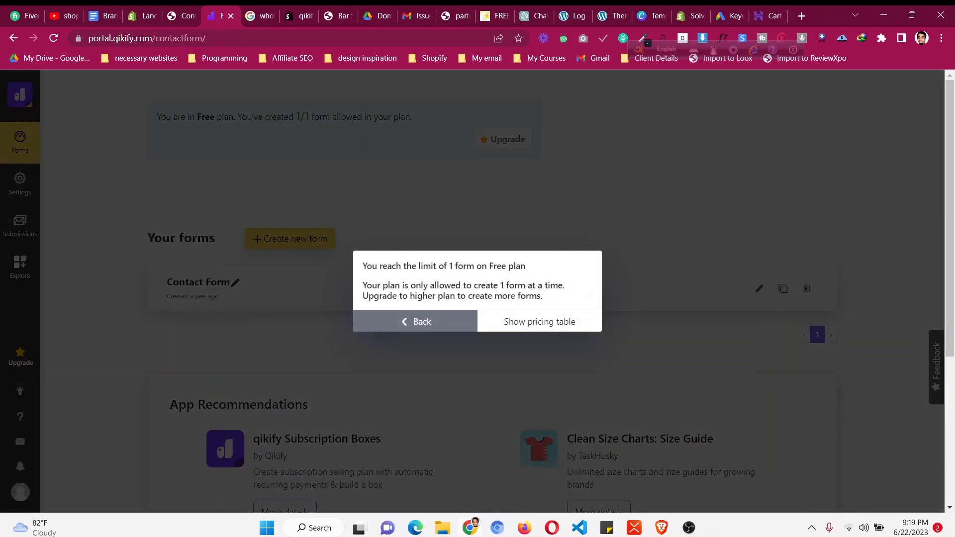
{"action": "left_click", "coordinate": [416, 321]}
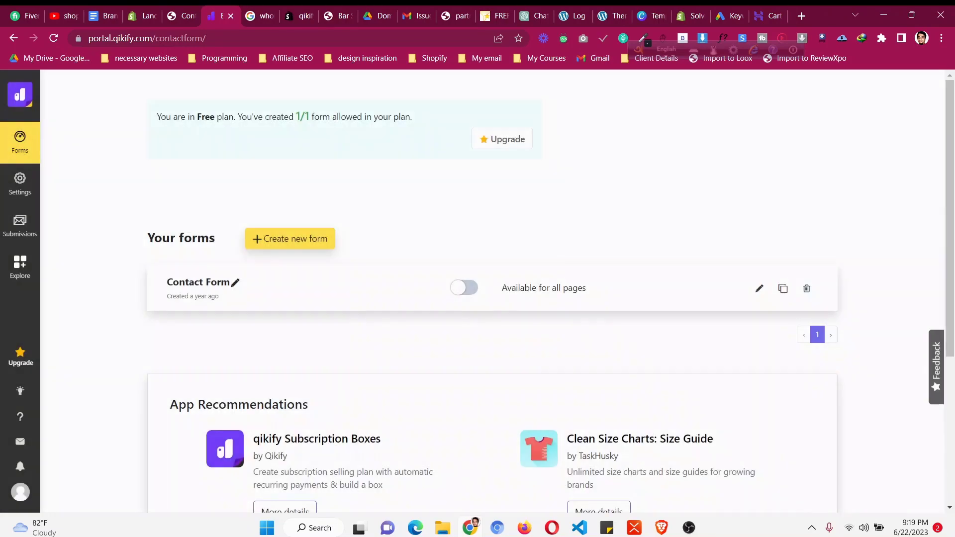
{"action": "left_click", "coordinate": [807, 288]}
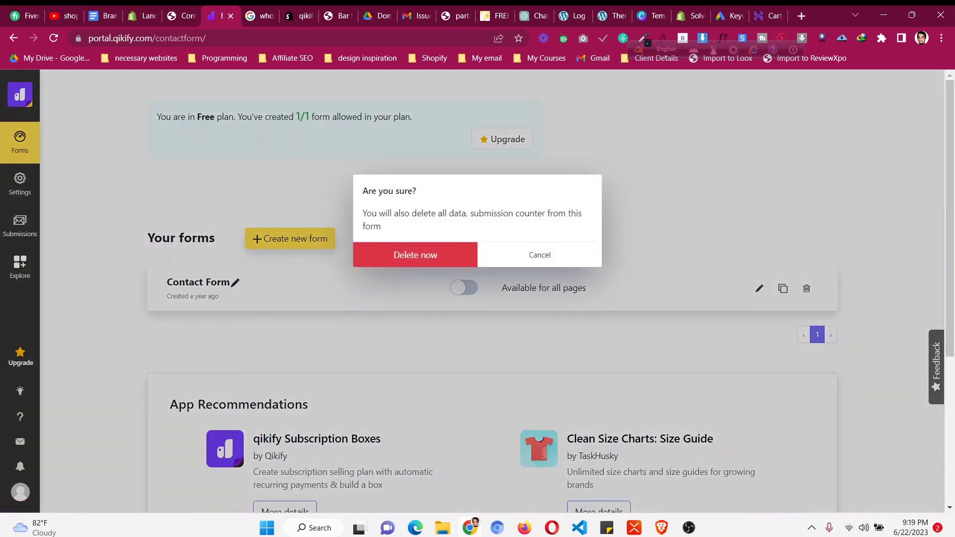
{"action": "left_click", "coordinate": [415, 255]}
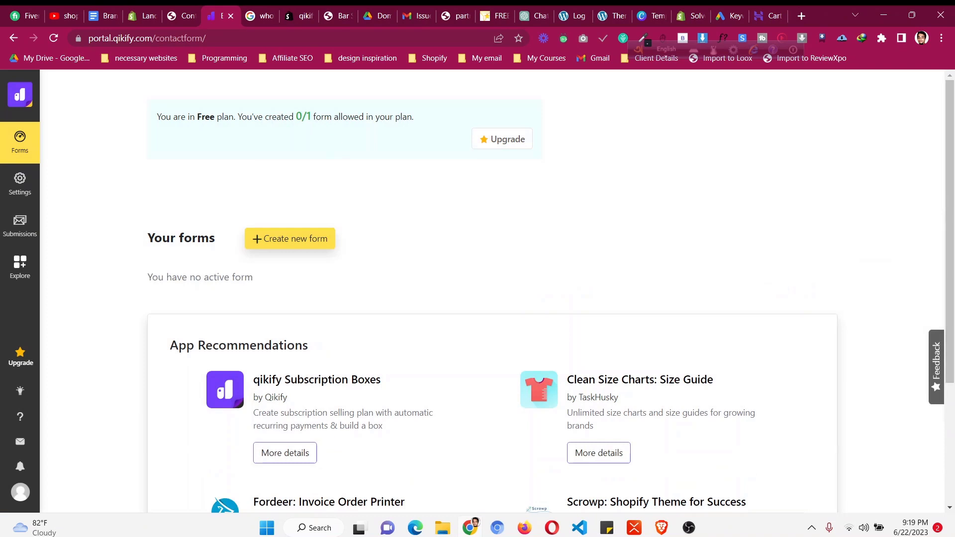
- Choose Embed Form in a new form to upgrade to the Basic monthly plan, and dismiss the promotion with Do not show again
{"action": "left_click", "coordinate": [251, 235]}
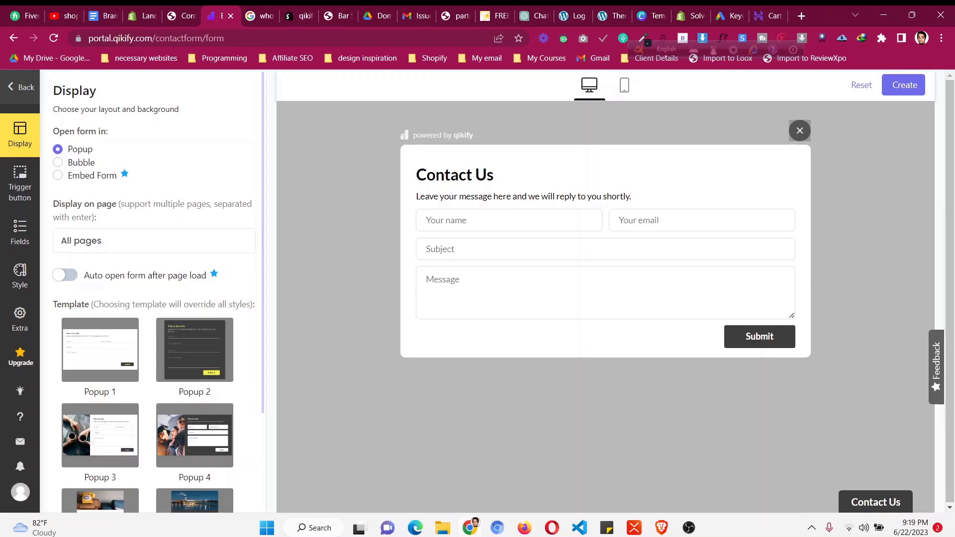
{"action": "left_click", "coordinate": [58, 175]}
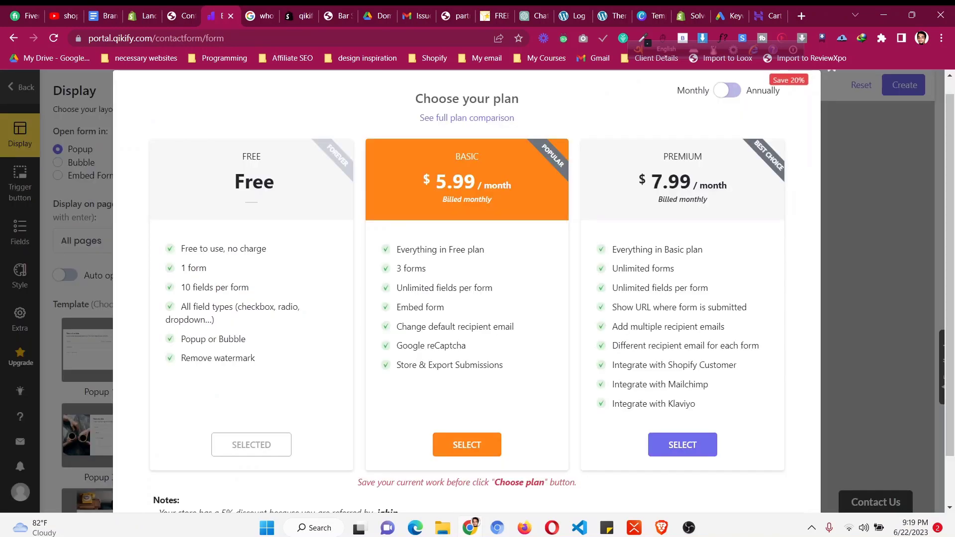
{"action": "left_click", "coordinate": [467, 445]}
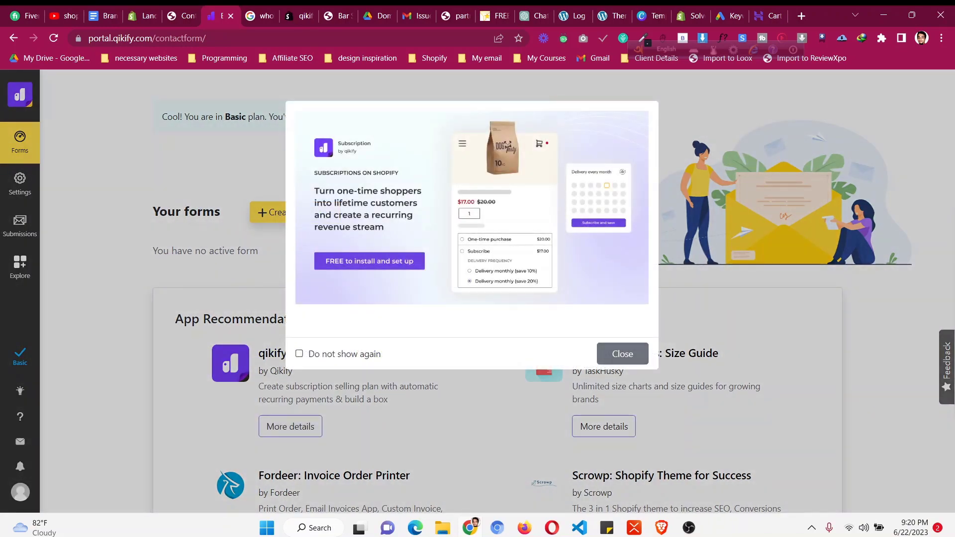
{"action": "left_click", "coordinate": [299, 353]}
{"action": "left_click", "coordinate": [623, 354]}
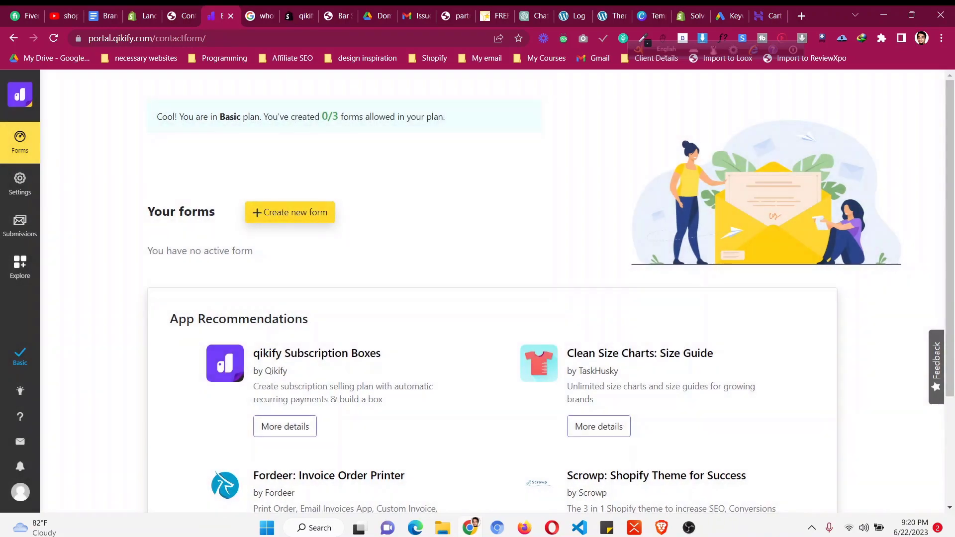
- Create a new contact form displayed as Embed Form with the Bubble 1 template
{"action": "left_click", "coordinate": [289, 212]}
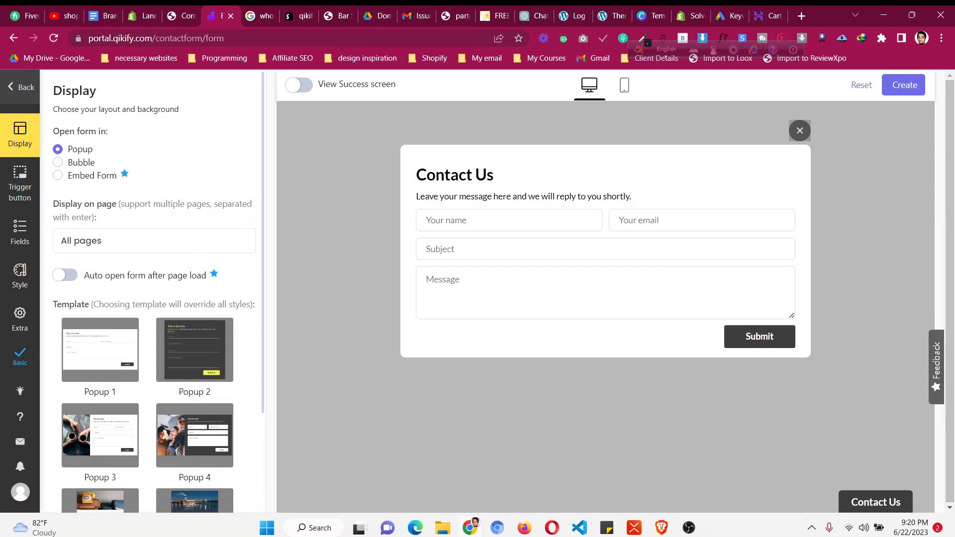
{"action": "left_click", "coordinate": [57, 175]}
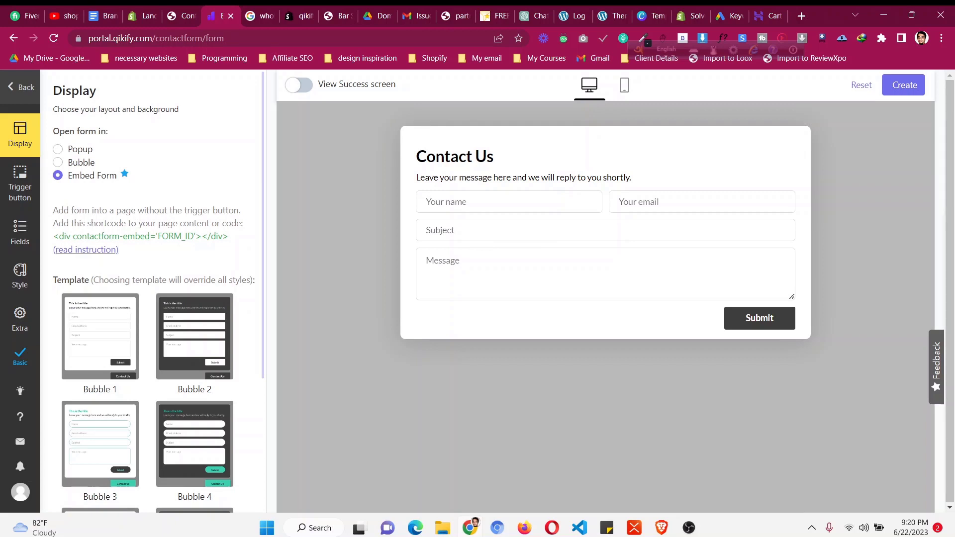
{"action": "left_click", "coordinate": [100, 336]}
{"action": "scroll", "coordinate": [154, 299], "scroll_direction": "down", "scroll_amount": 4}
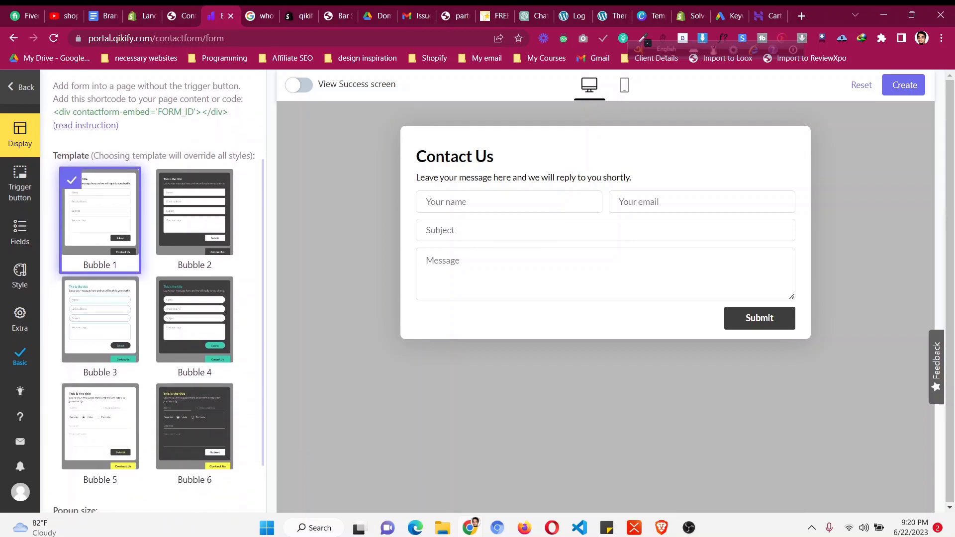
{"action": "scroll", "coordinate": [154, 299], "scroll_direction": "up", "scroll_amount": 4}
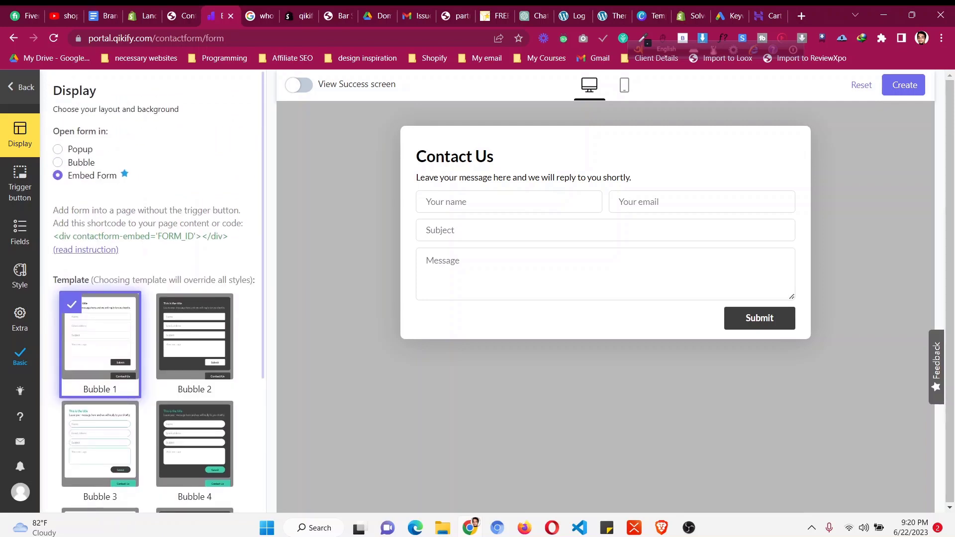
{"action": "left_click", "coordinate": [887, 86]}
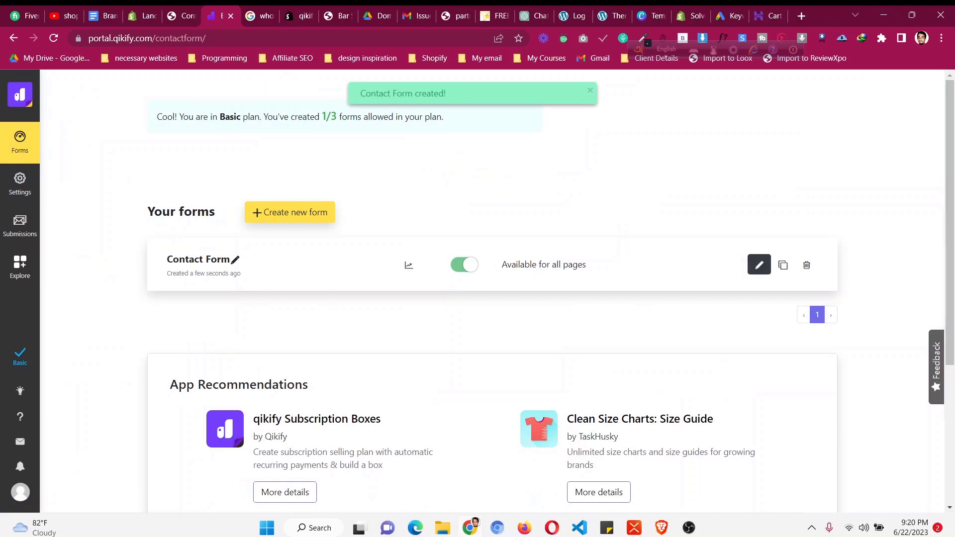
- Open the new Contact Form for editing, skip the store preview, and show its field settings
{"action": "left_click", "coordinate": [760, 264]}
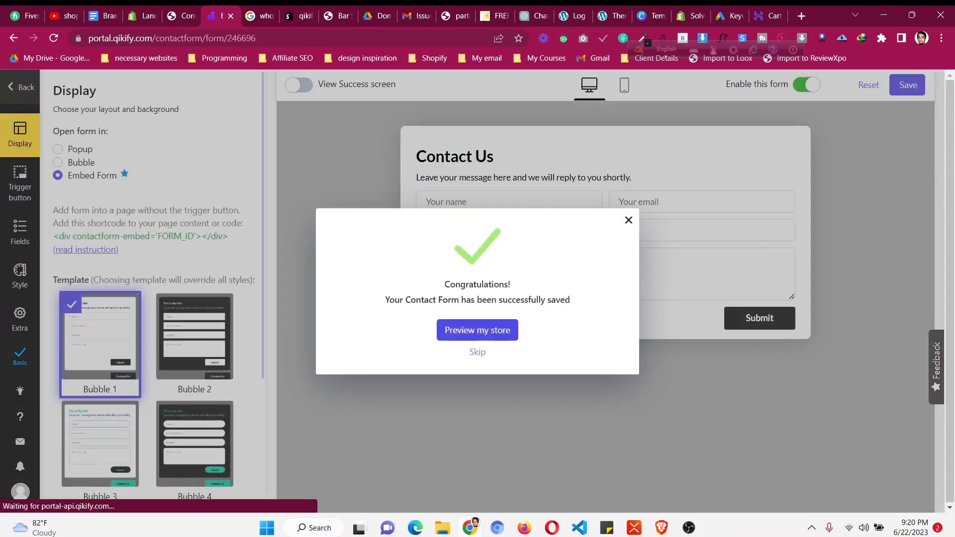
{"action": "left_click", "coordinate": [477, 352]}
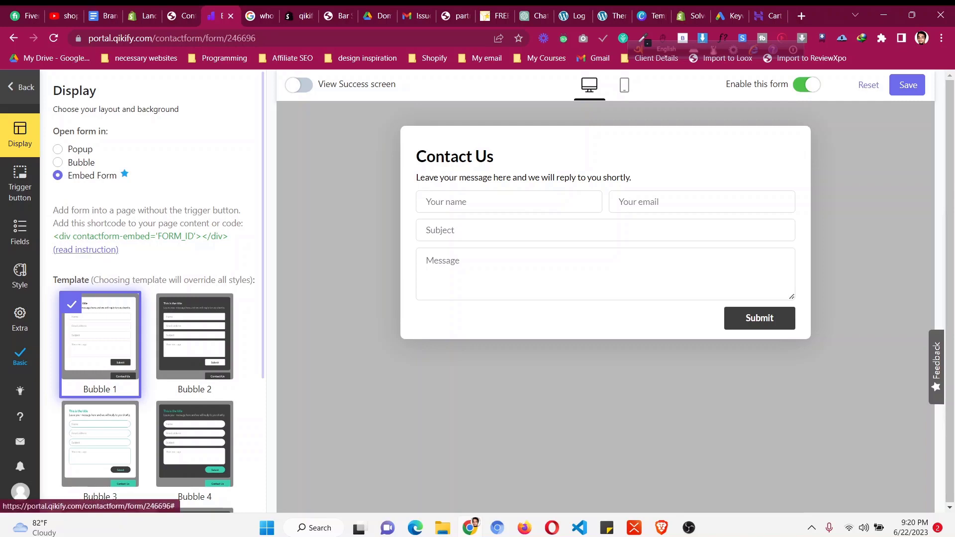
{"action": "left_click", "coordinate": [20, 231]}
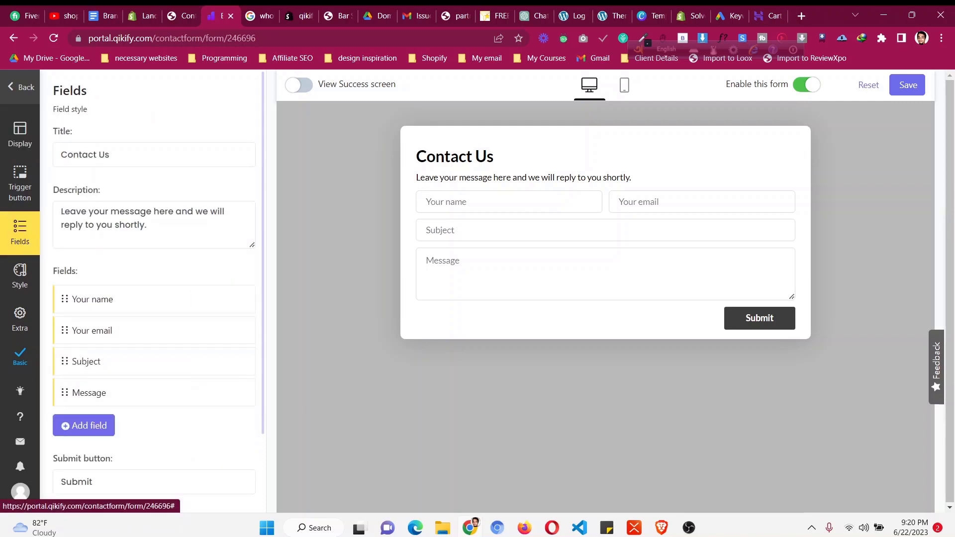
- Add a custom field to the form with the Number input type, used as a phone number and marked Required
{"action": "left_click", "coordinate": [84, 426]}
{"action": "scroll", "coordinate": [84, 368], "scroll_direction": "down", "scroll_amount": 2}
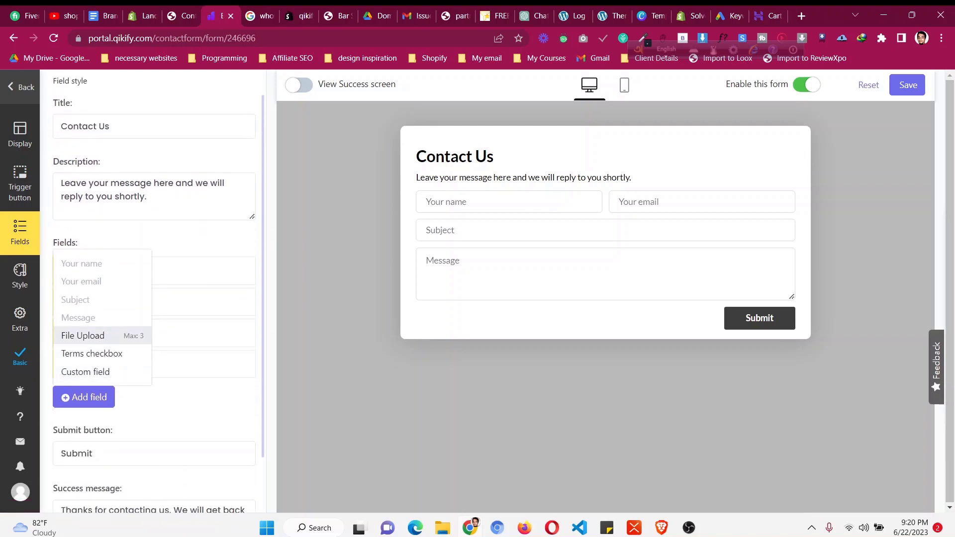
{"action": "left_click", "coordinate": [85, 372]}
{"action": "scroll", "coordinate": [85, 369], "scroll_direction": "down", "scroll_amount": 2}
{"action": "left_click", "coordinate": [87, 329]}
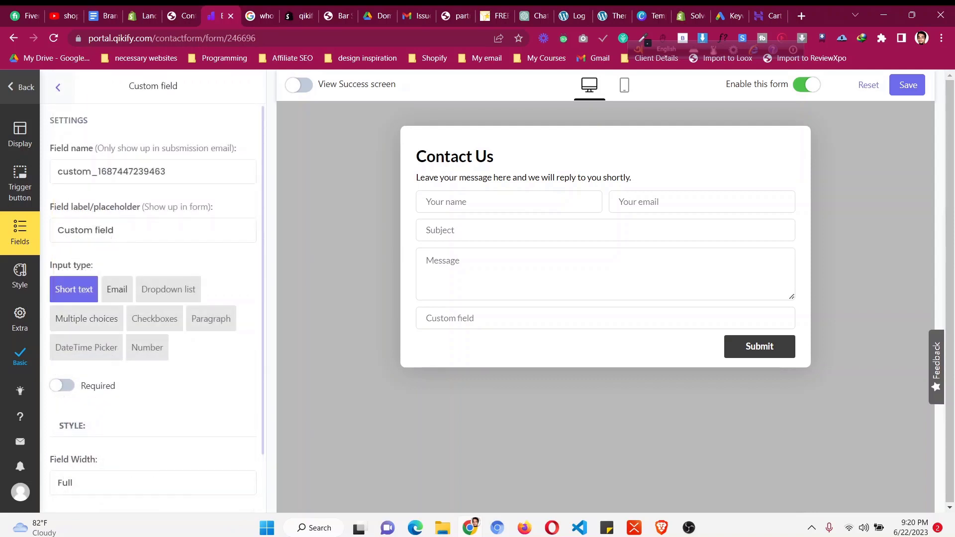
{"action": "left_click", "coordinate": [148, 347]}
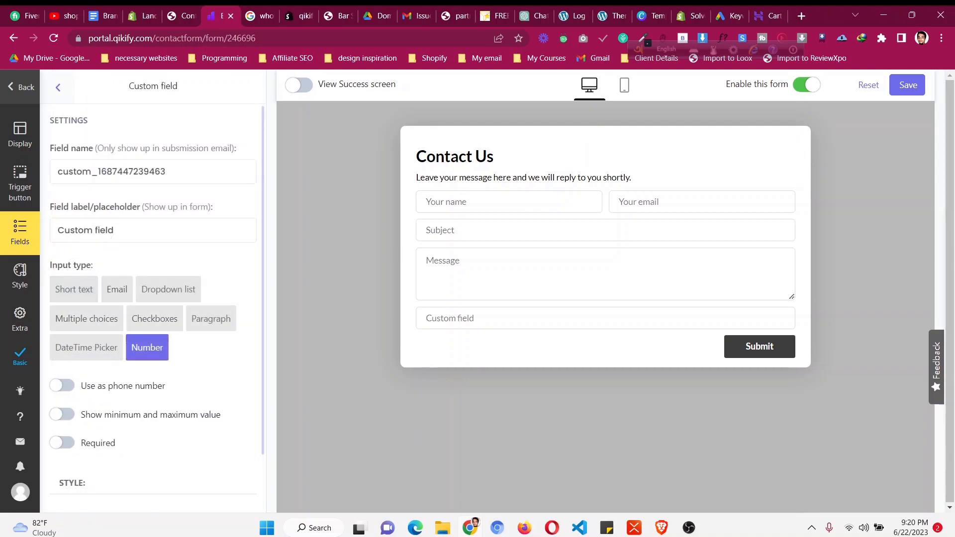
{"action": "scroll", "coordinate": [150, 299], "scroll_direction": "down", "scroll_amount": 2}
{"action": "left_click", "coordinate": [61, 324]}
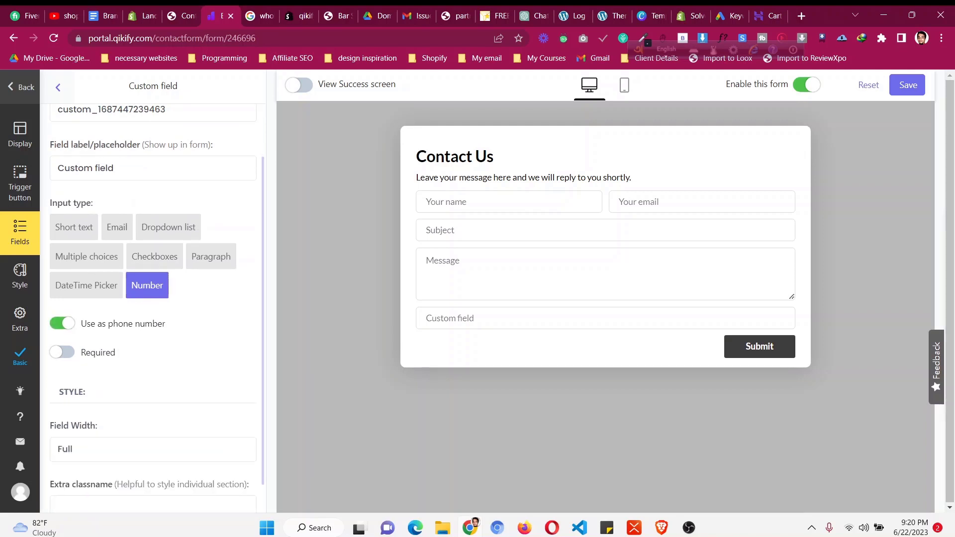
{"action": "left_click", "coordinate": [62, 352]}
- Label the new number field Phone Number and move it above Message in the field order
{"action": "scroll", "coordinate": [153, 299], "scroll_direction": "up", "scroll_amount": 1}
{"action": "left_click", "coordinate": [114, 230]}
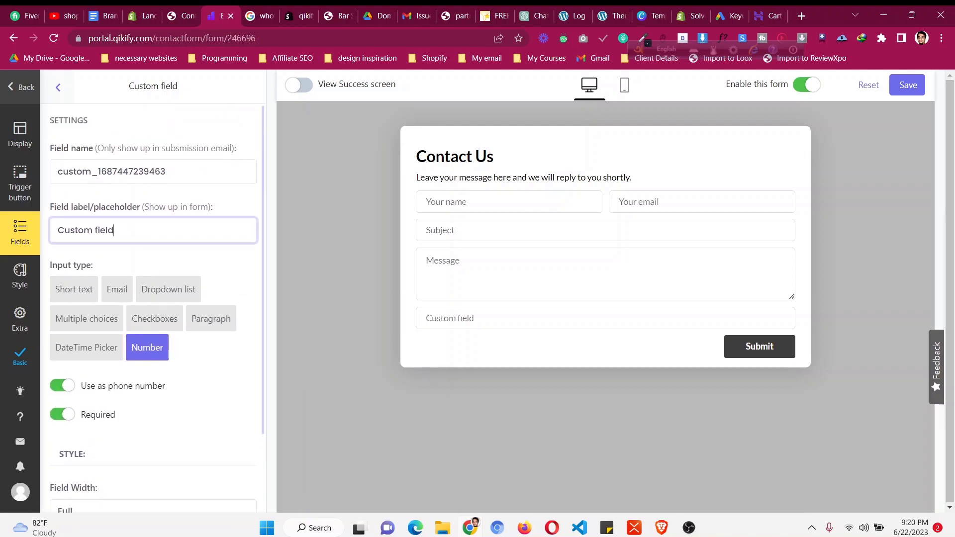
{"action": "key", "text": "ctrl+a"}
{"action": "type", "text": "Phone"}
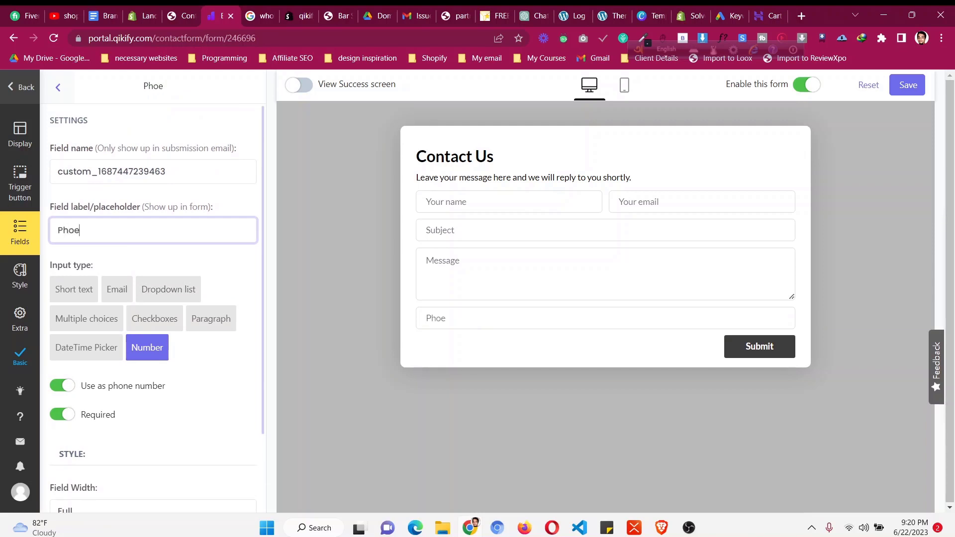
{"action": "type", "text": " Number"}
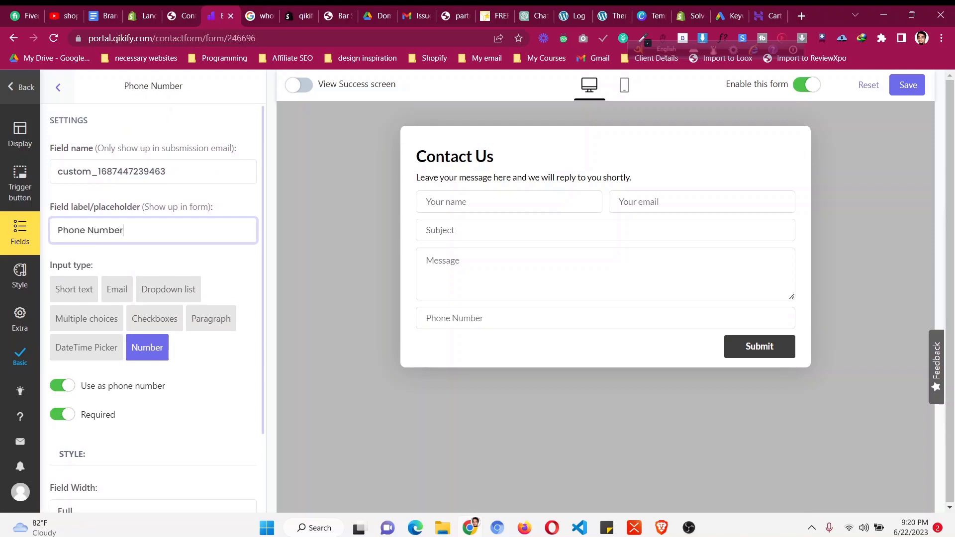
{"action": "left_click", "coordinate": [58, 88]}
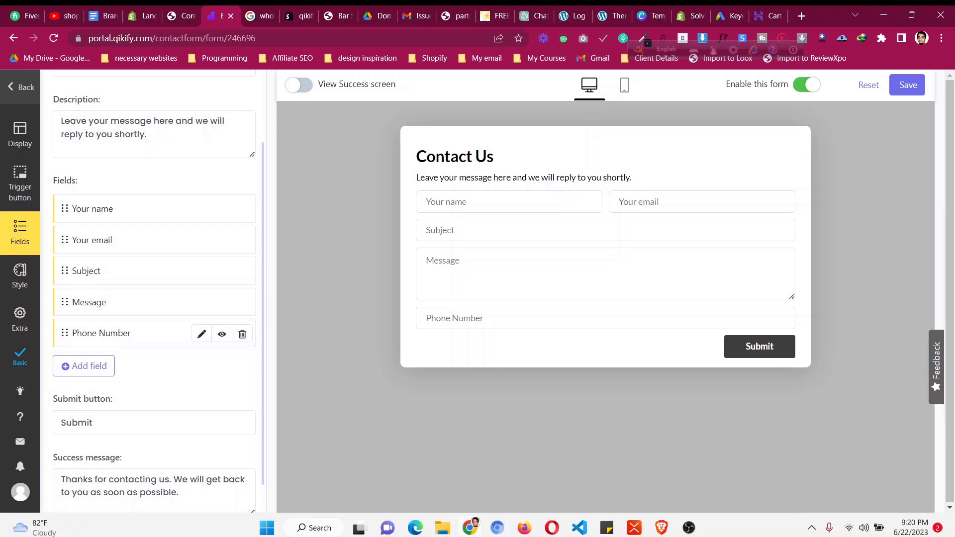
{"action": "left_click_drag", "start_coordinate": [65, 333], "coordinate": [63, 295]}
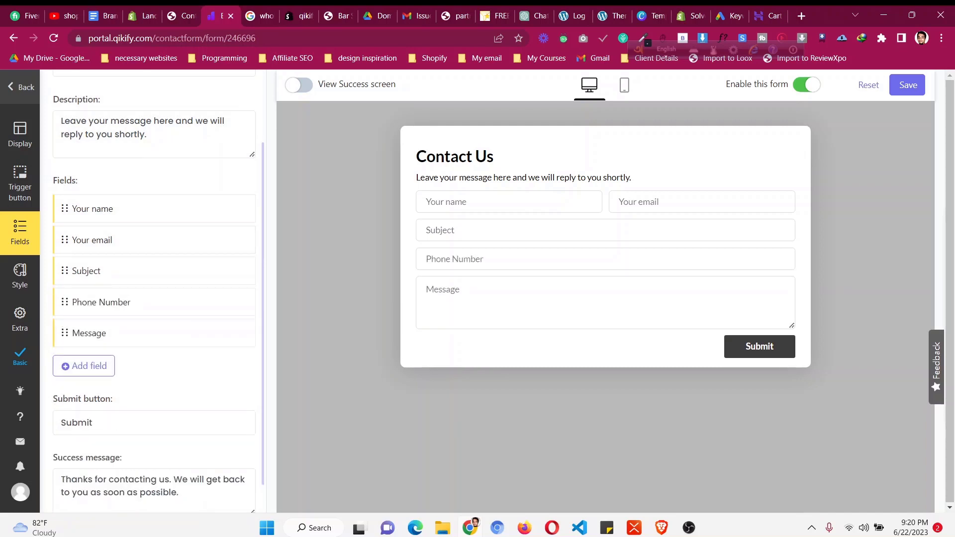
- Add another custom field to the form and label it Zip Code
{"action": "left_click", "coordinate": [258, 15]}
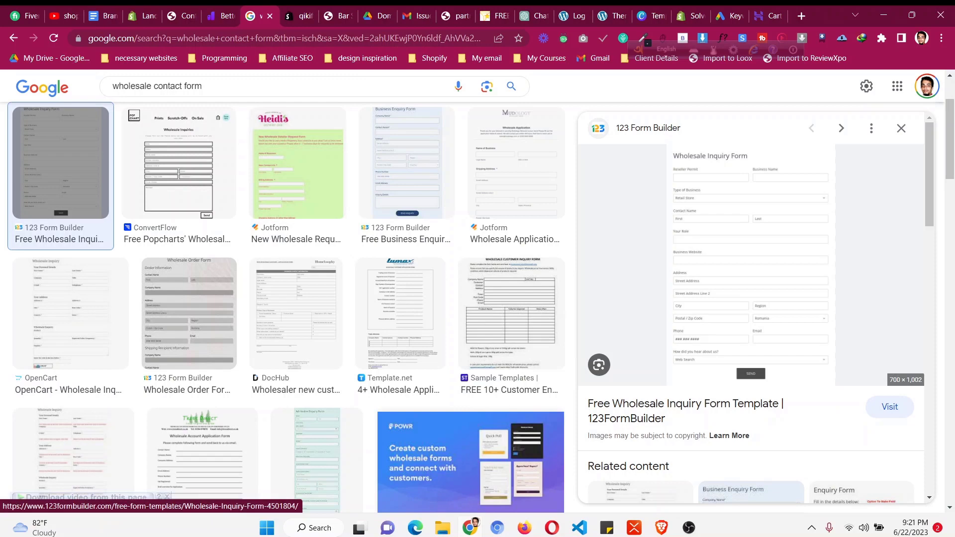
{"action": "key", "text": "ctrl+shift+Tab"}
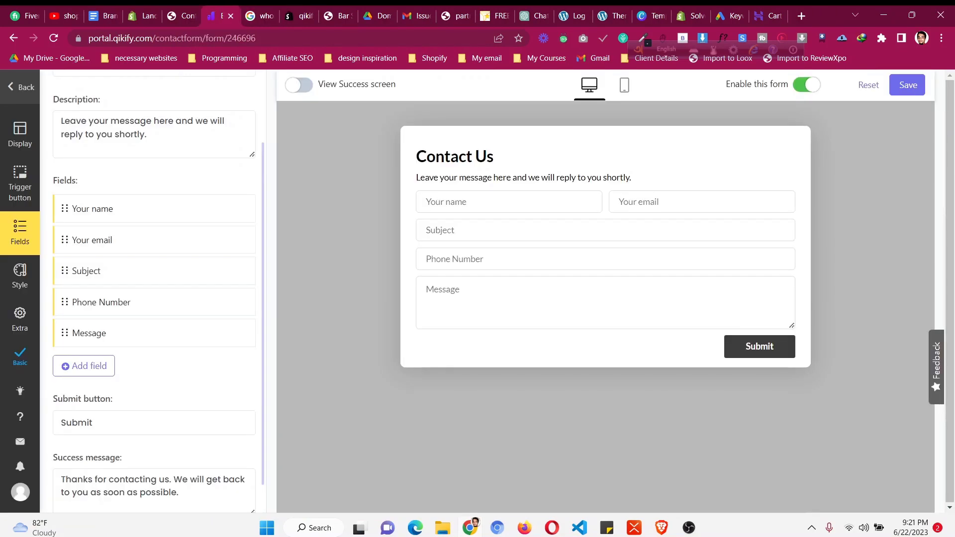
{"action": "left_click", "coordinate": [84, 366]}
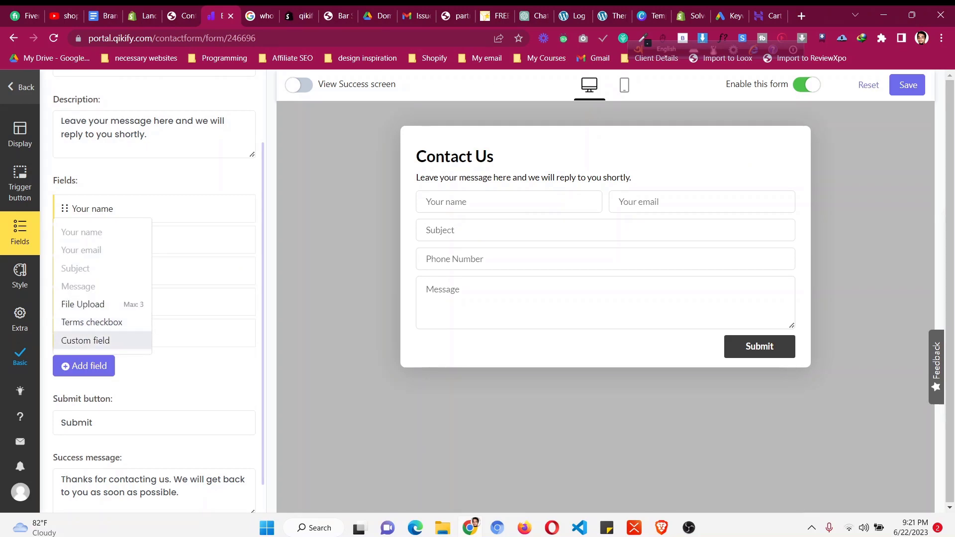
{"action": "left_click", "coordinate": [85, 340]}
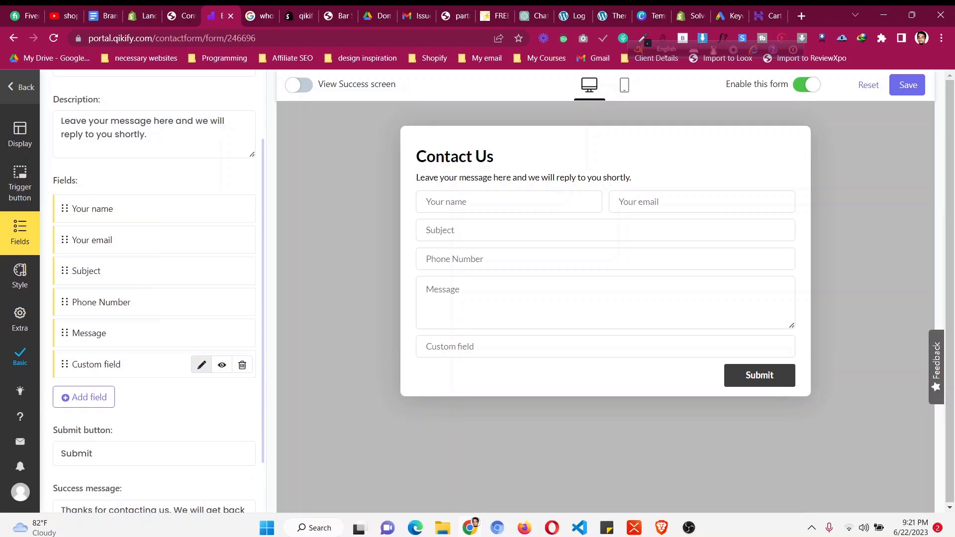
{"action": "left_click", "coordinate": [201, 365]}
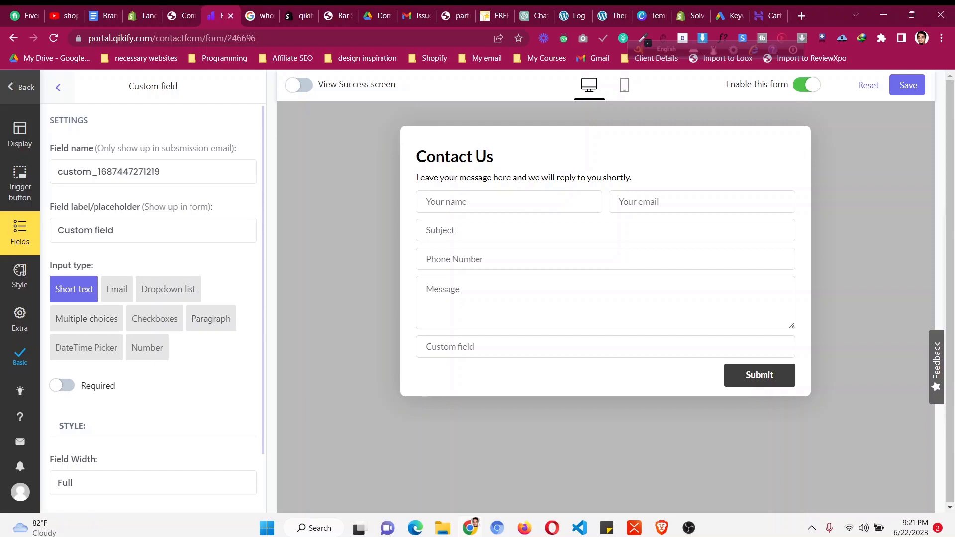
{"action": "left_click", "coordinate": [115, 230]}
{"action": "key", "text": "ctrl+a"}
{"action": "type", "text": "Zi"}
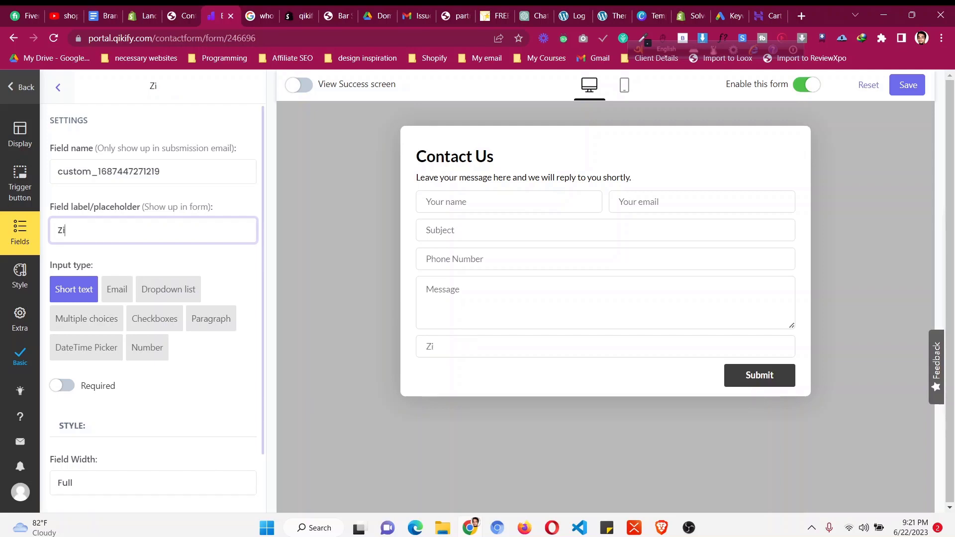
{"action": "type", "text": "p  Code"}
{"action": "scroll", "coordinate": [153, 298], "scroll_direction": "down", "scroll_amount": 1}
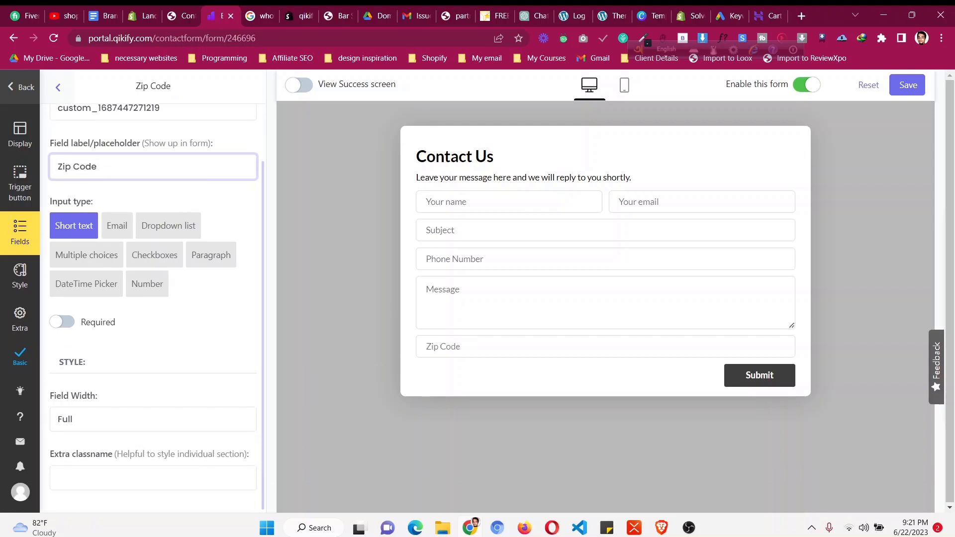
- Mark the Zip Code field as Required, set its field width to Half, and return to the field list
{"action": "left_click", "coordinate": [62, 321]}
{"action": "left_click", "coordinate": [152, 419]}
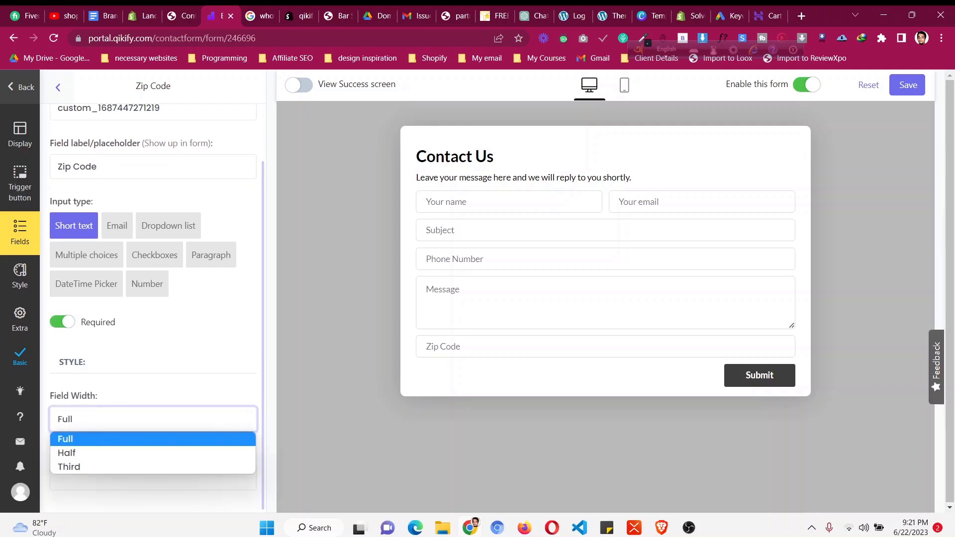
{"action": "left_click", "coordinate": [152, 453]}
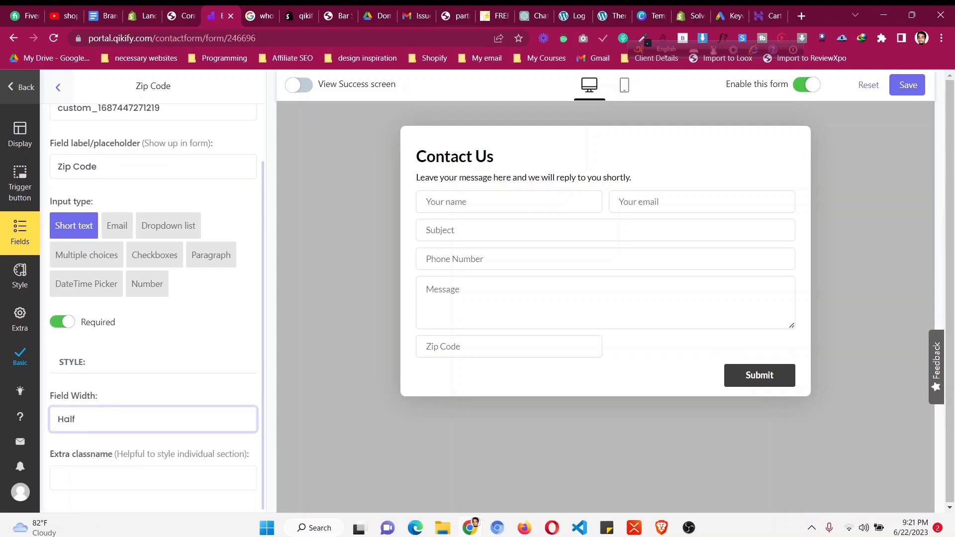
{"action": "scroll", "coordinate": [153, 298], "scroll_direction": "up", "scroll_amount": 1}
{"action": "left_click", "coordinate": [58, 87]}
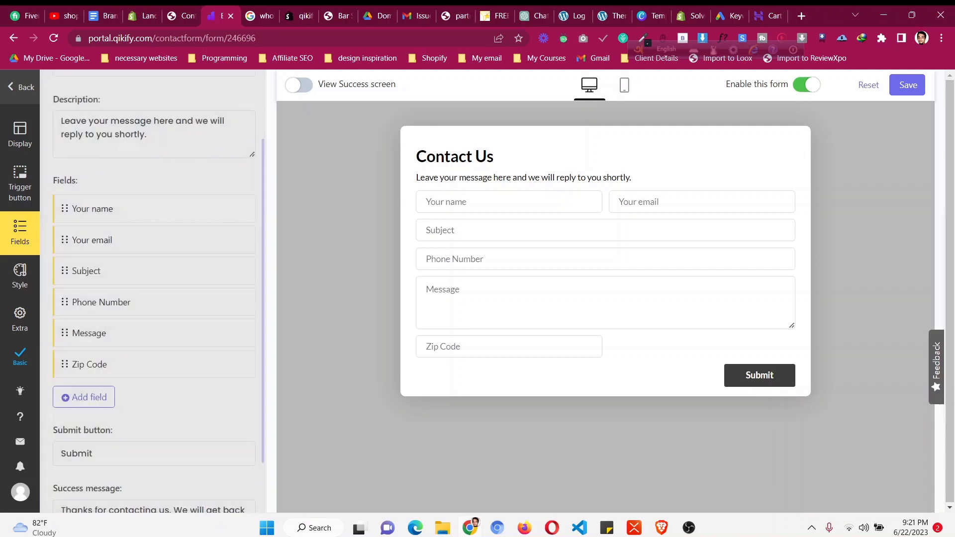
- Add a third custom field below Zip Code and set its field width to Half
{"action": "left_click", "coordinate": [84, 397]}
{"action": "left_click", "coordinate": [83, 371]}
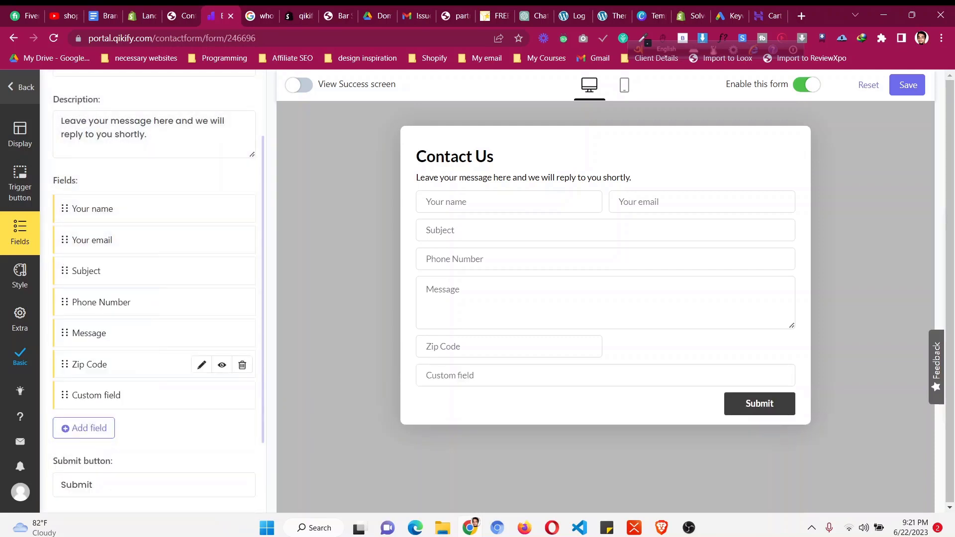
{"action": "left_click", "coordinate": [202, 396]}
{"action": "scroll", "coordinate": [157, 307], "scroll_direction": "down", "scroll_amount": 1}
{"action": "left_click", "coordinate": [153, 419]}
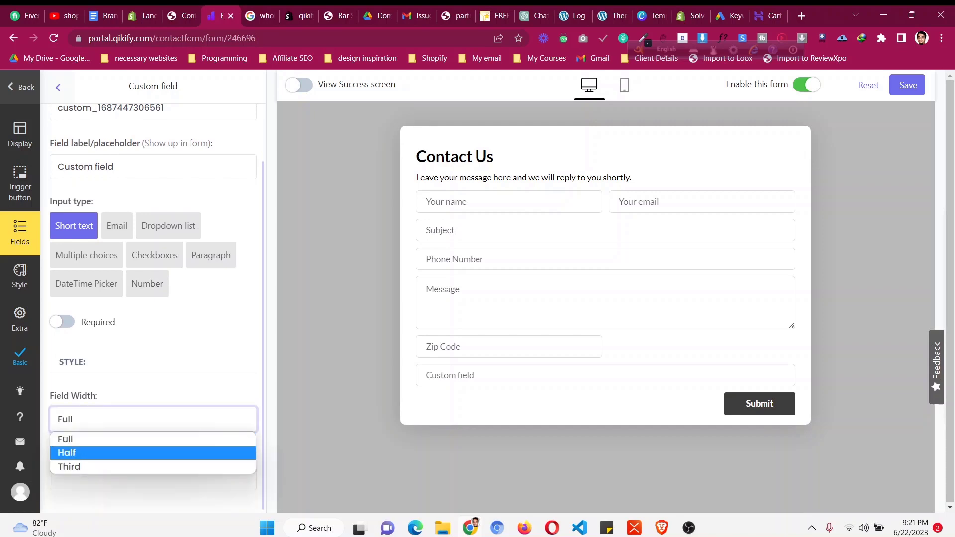
{"action": "left_click", "coordinate": [70, 451]}
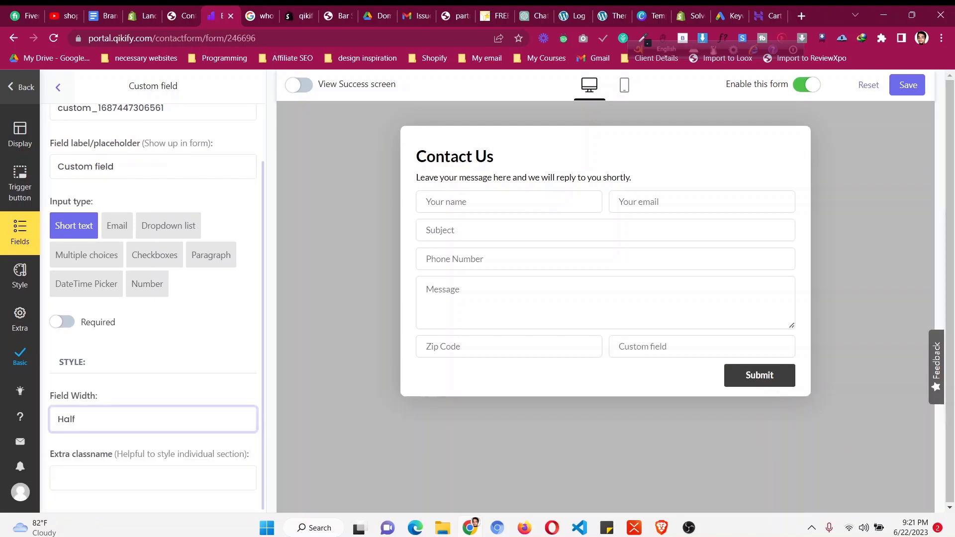
{"action": "scroll", "coordinate": [153, 308], "scroll_direction": "up", "scroll_amount": 1}
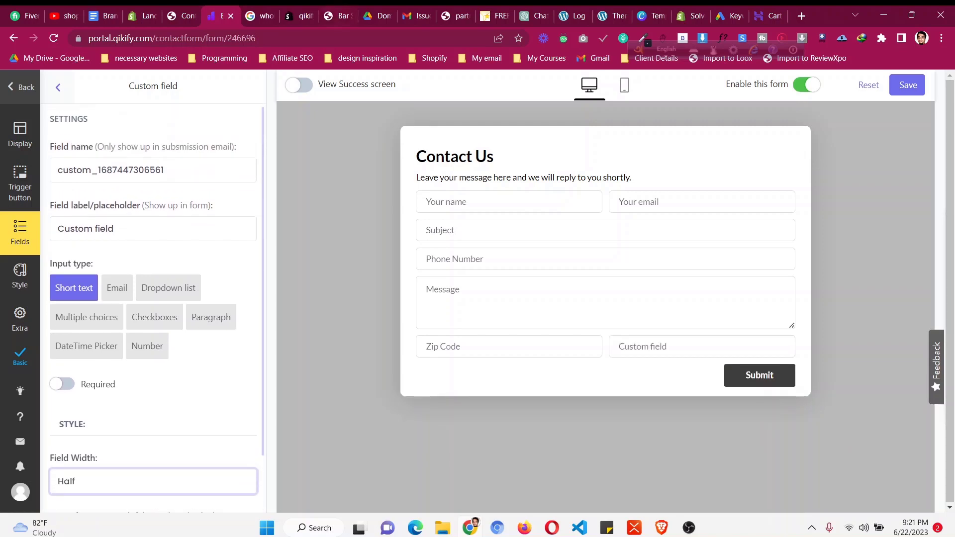
- Check the wholesale contact form examples and try Paragraph as the new custom field's input type, reverting it to Short text
{"action": "left_click", "coordinate": [299, 15]}
{"action": "left_click", "coordinate": [260, 15]}
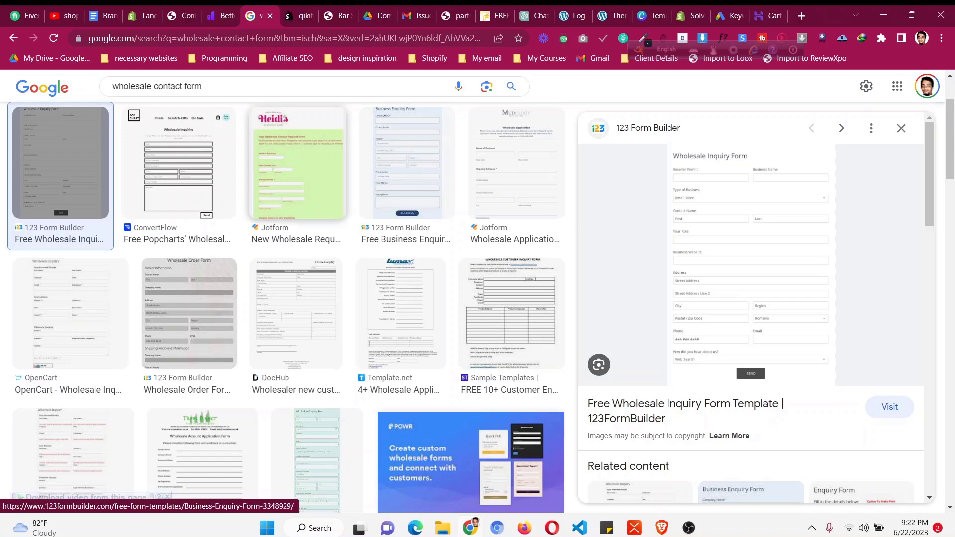
{"action": "key", "text": "ctrl+shift+Tab"}
{"action": "key", "text": "ctrl+shift+Tab"}
{"action": "key", "text": "ctrl+Tab"}
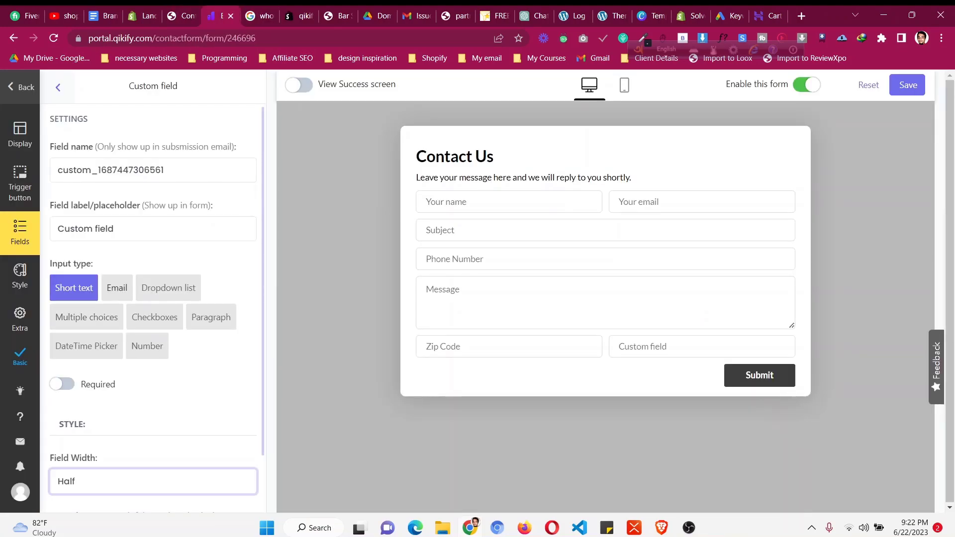
{"action": "left_click", "coordinate": [209, 318]}
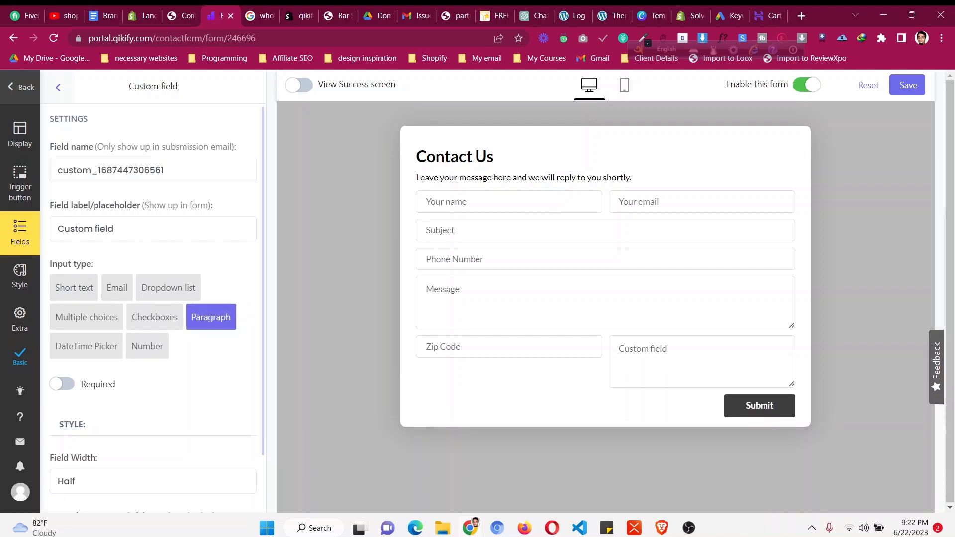
{"action": "left_click", "coordinate": [74, 288]}
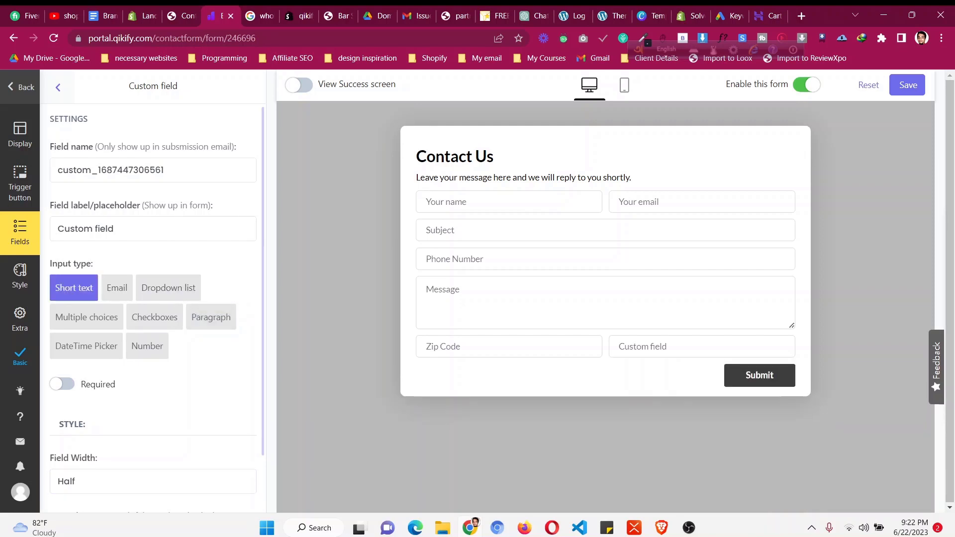
- Label the new half-width field Address, mark it as Required, and return to the field list
{"action": "scroll", "coordinate": [86, 249], "scroll_direction": "up", "scroll_amount": 1}
{"action": "triple_click", "coordinate": [86, 229]}
{"action": "type", "text": "Address"}
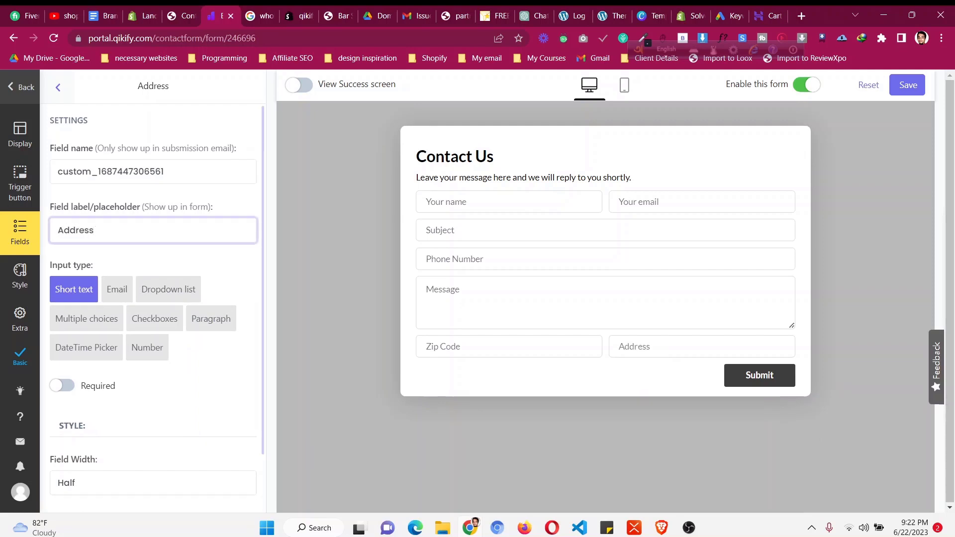
{"action": "left_click", "coordinate": [61, 386]}
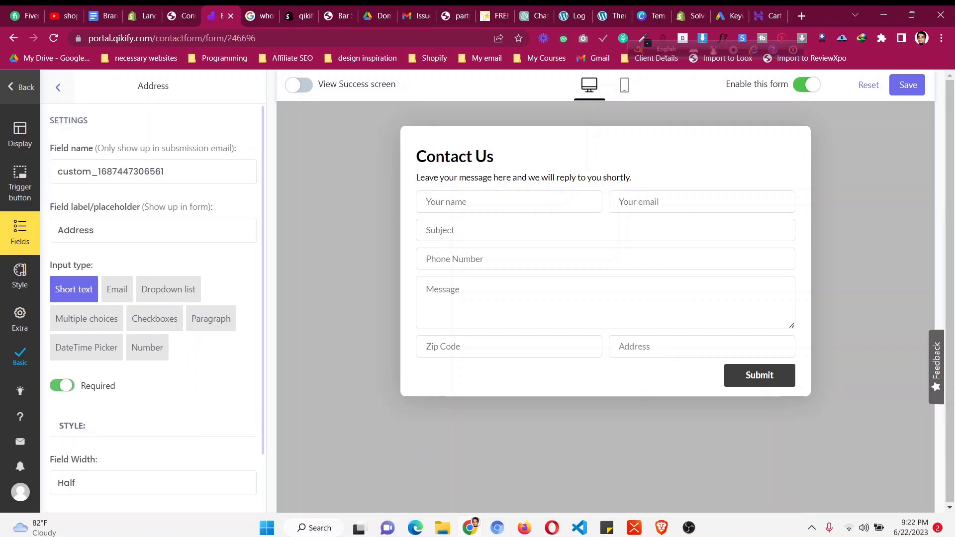
{"action": "scroll", "coordinate": [153, 309], "scroll_direction": "down", "scroll_amount": 1}
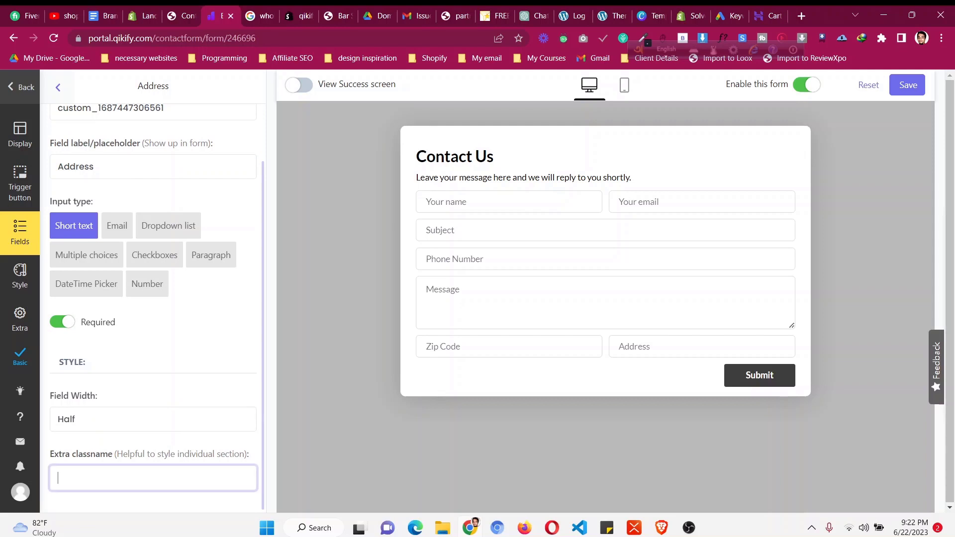
{"action": "scroll", "coordinate": [157, 309], "scroll_direction": "up", "scroll_amount": 1}
{"action": "left_click", "coordinate": [58, 87]}
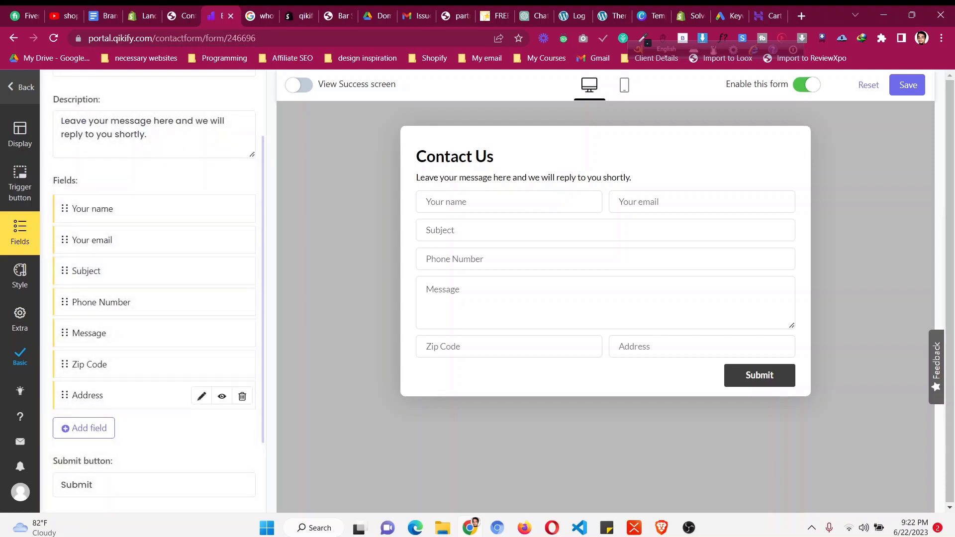
- Reorder the fields so that Address and Zip Code sit between Phone Number and Message
{"action": "left_click_drag", "start_coordinate": [65, 396], "coordinate": [65, 359]}
{"action": "left_click_drag", "start_coordinate": [149, 364], "coordinate": [149, 333]}
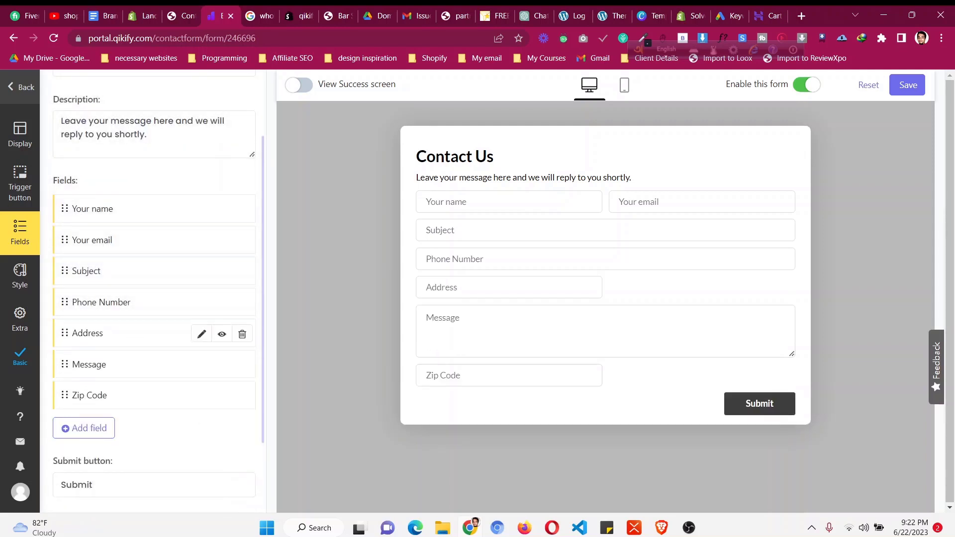
{"action": "left_click_drag", "start_coordinate": [149, 396], "coordinate": [149, 365]}
- Check the Zip Code field's label and settings, and return to the field list
{"action": "left_click", "coordinate": [202, 365]}
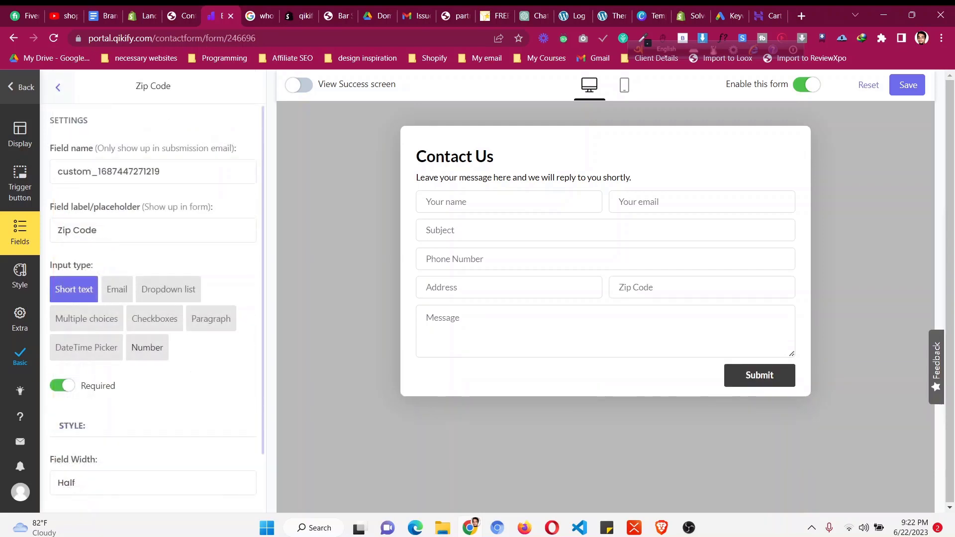
{"action": "left_click", "coordinate": [97, 231]}
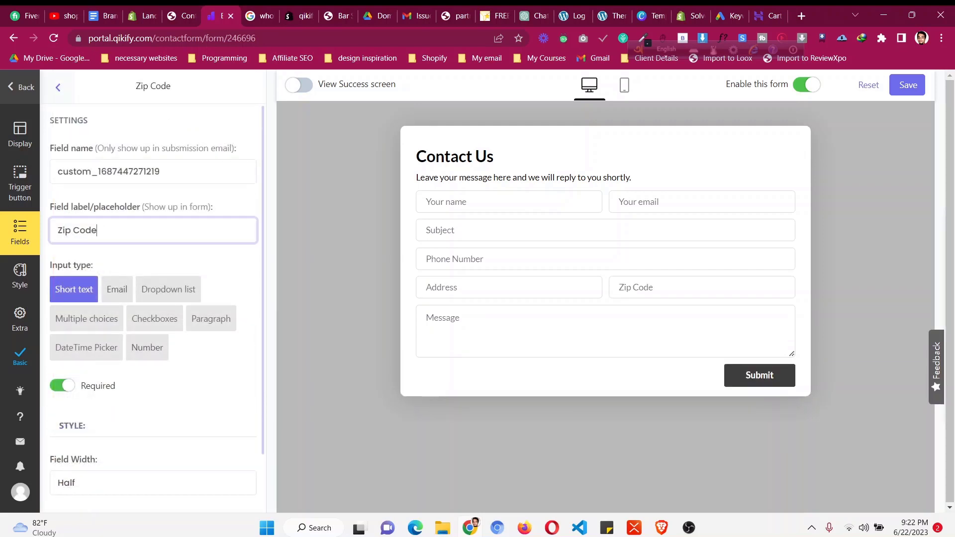
{"action": "left_click", "coordinate": [58, 87]}
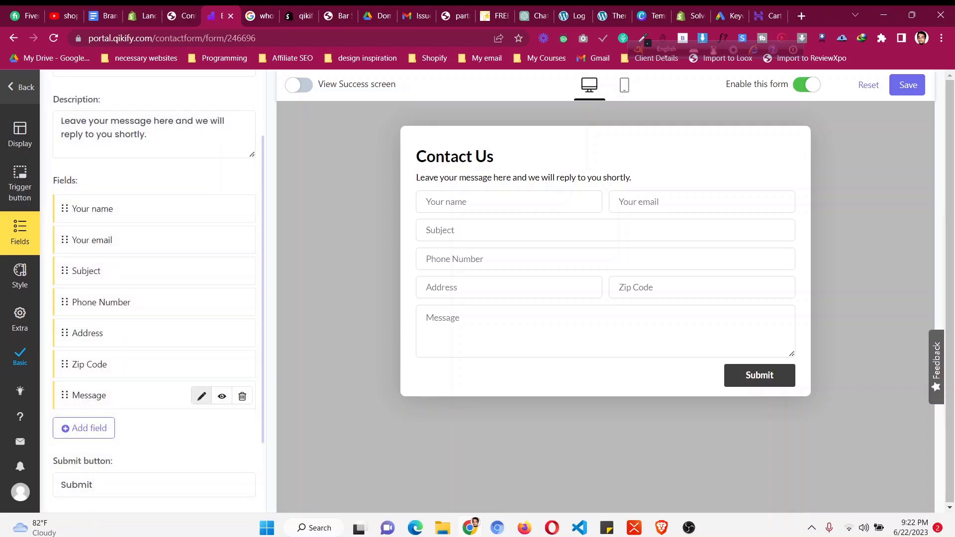
- Relabel the Message field as Inquiry about Wholesale, mark it as Required, and return to the field list
{"action": "left_click", "coordinate": [200, 395]}
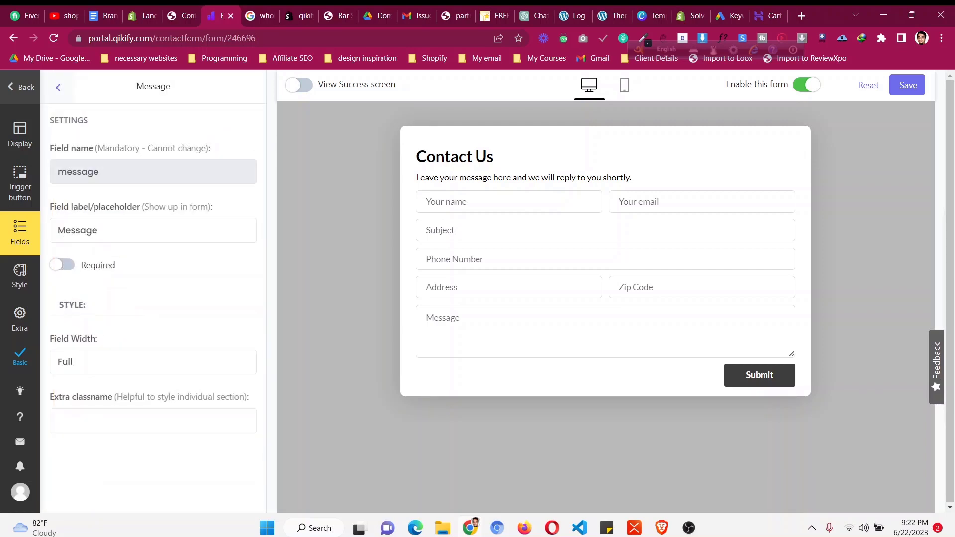
{"action": "double_click", "coordinate": [78, 230]}
{"action": "type", "text": "Inquir"}
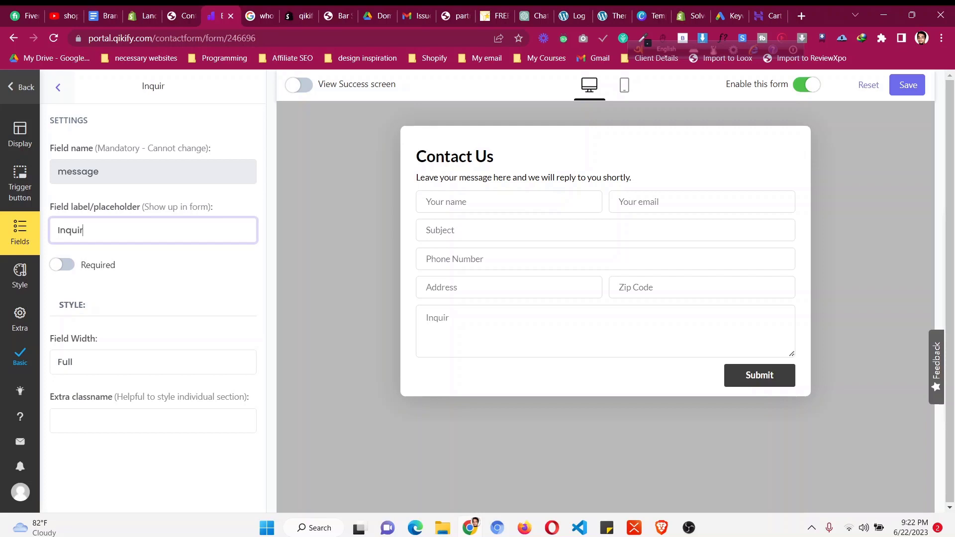
{"action": "type", "text": "y about Who"}
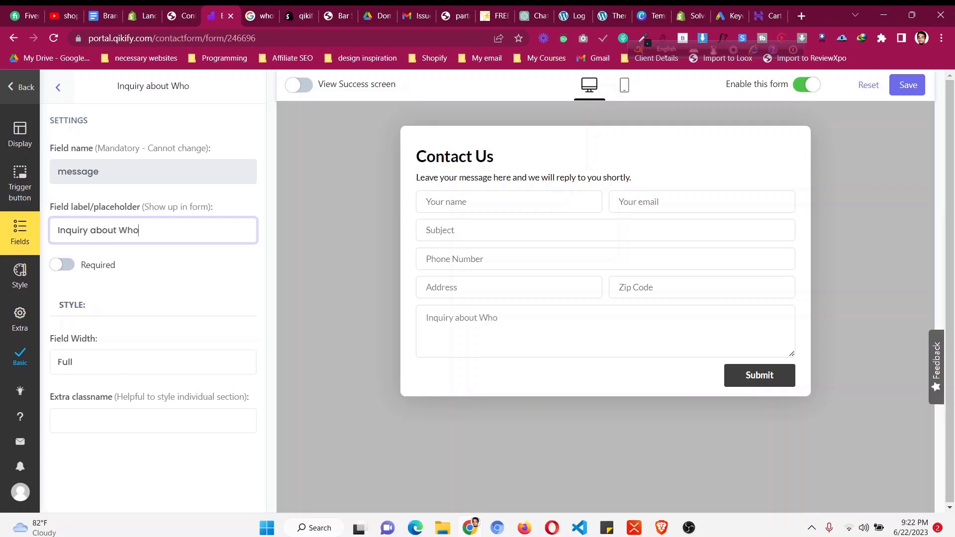
{"action": "type", "text": "lesale"}
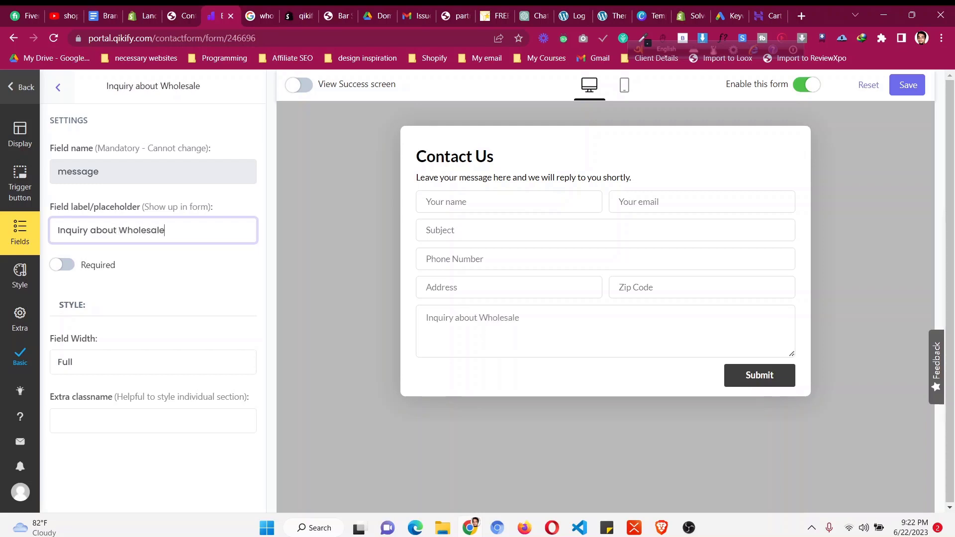
{"action": "left_click", "coordinate": [62, 265]}
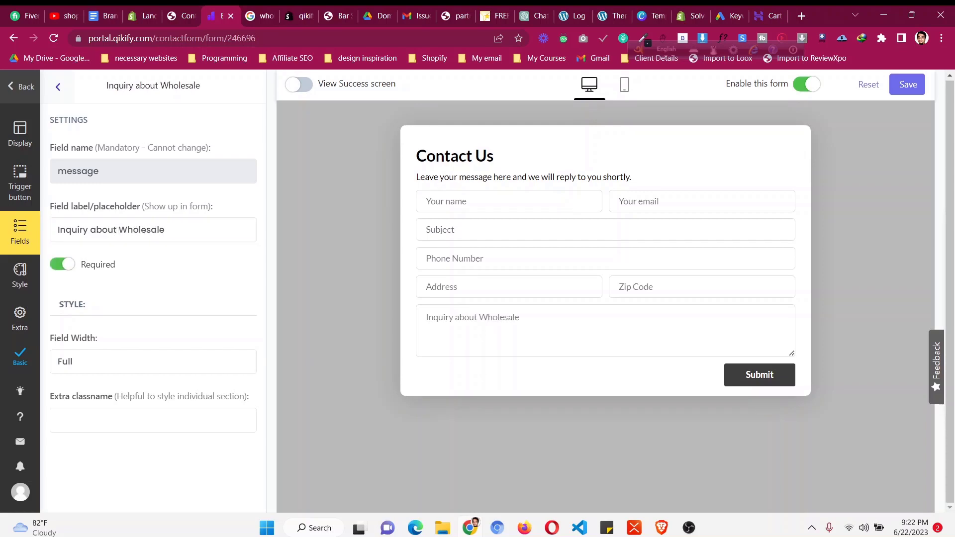
{"action": "left_click", "coordinate": [58, 86]}
- Try Get it Now as the submit button's text and replace it with Submit Now
{"action": "scroll", "coordinate": [153, 348], "scroll_direction": "down", "scroll_amount": 2}
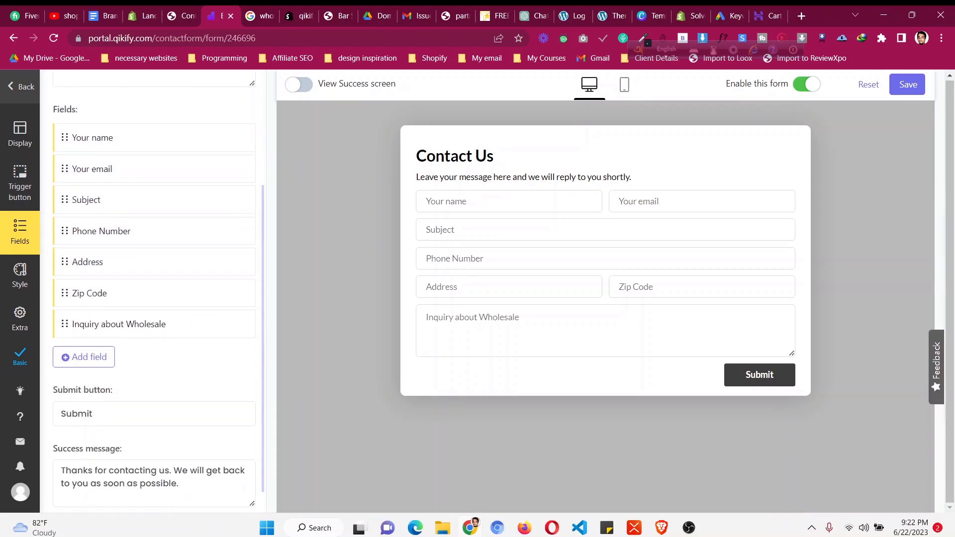
{"action": "left_click", "coordinate": [92, 392]}
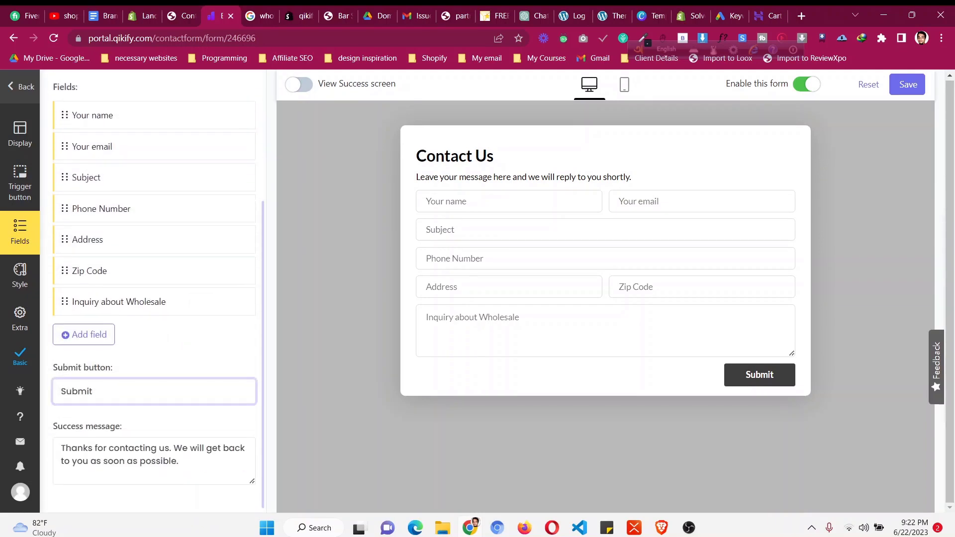
{"action": "key", "text": "ctrl+a"}
{"action": "type", "text": "Get it"}
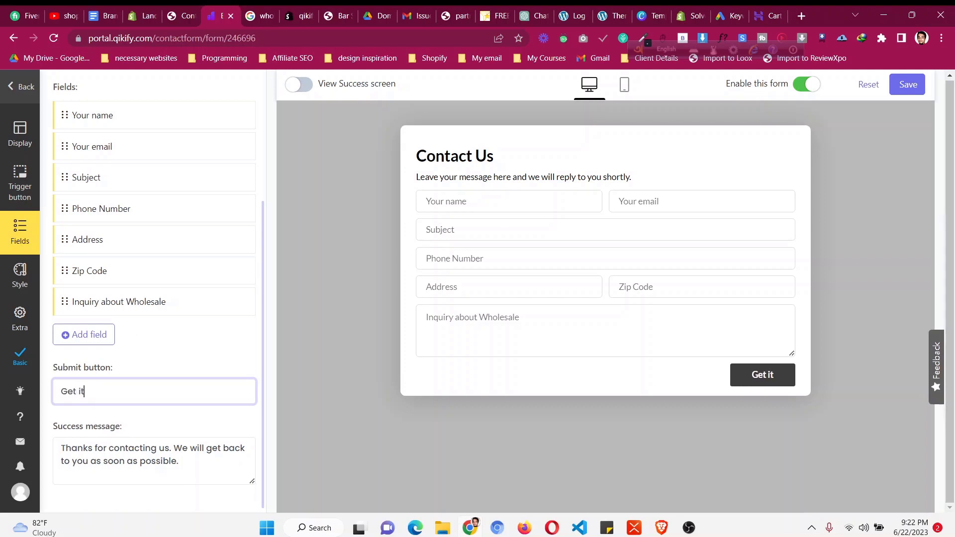
{"action": "type", "text": " Now"}
{"action": "key", "text": "ctrl+a"}
{"action": "type", "text": "Su"}
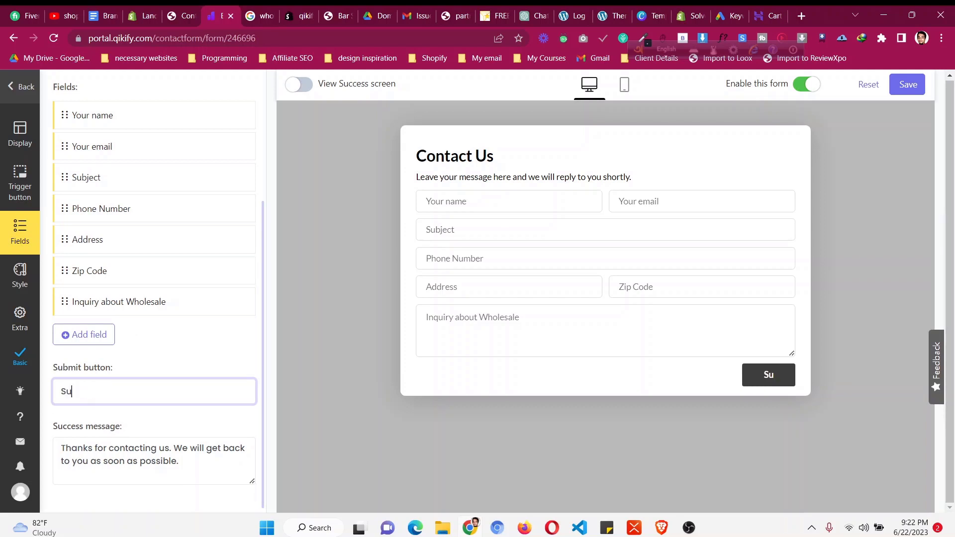
{"action": "type", "text": "bmit Now"}
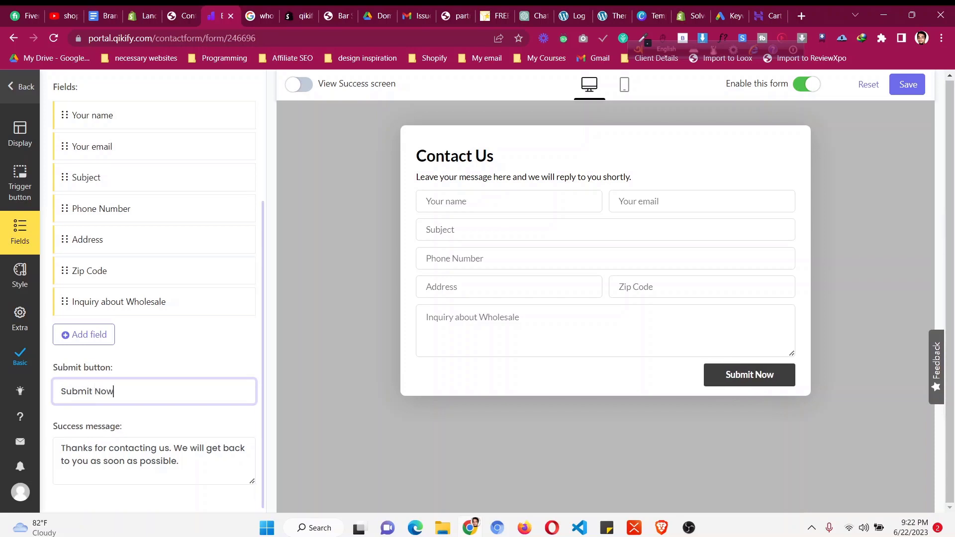
{"action": "left_click", "coordinate": [179, 461]}
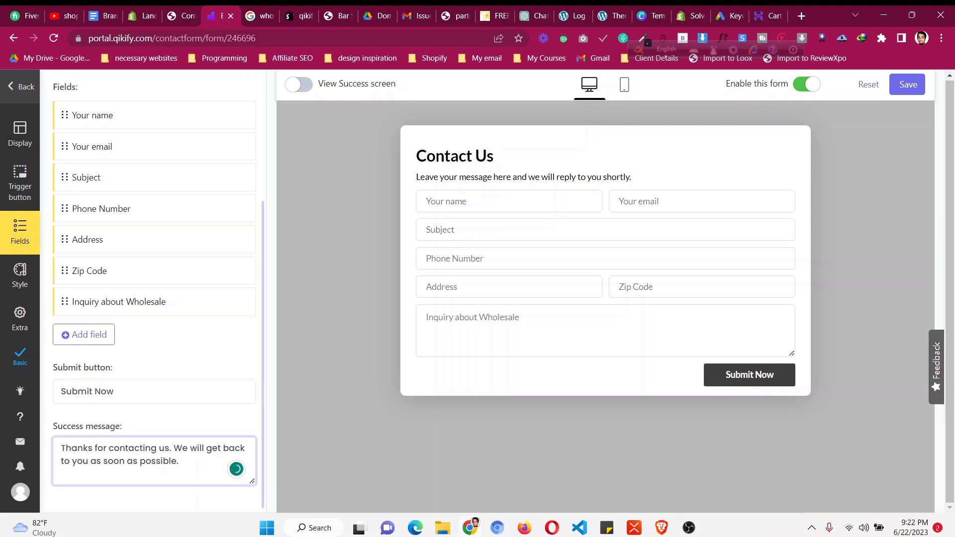
- Center the text alignment in the form style settings
{"action": "left_click", "coordinate": [20, 276]}
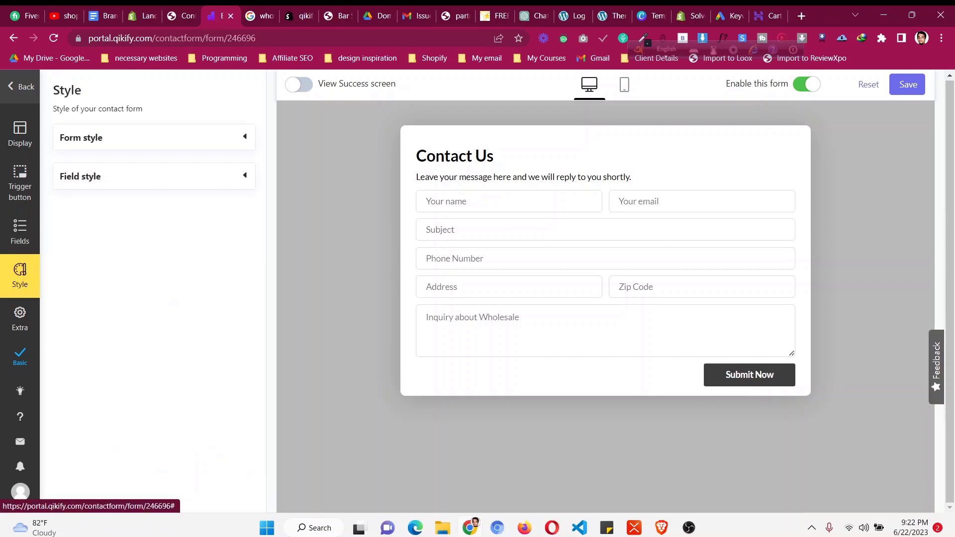
{"action": "left_click", "coordinate": [153, 138]}
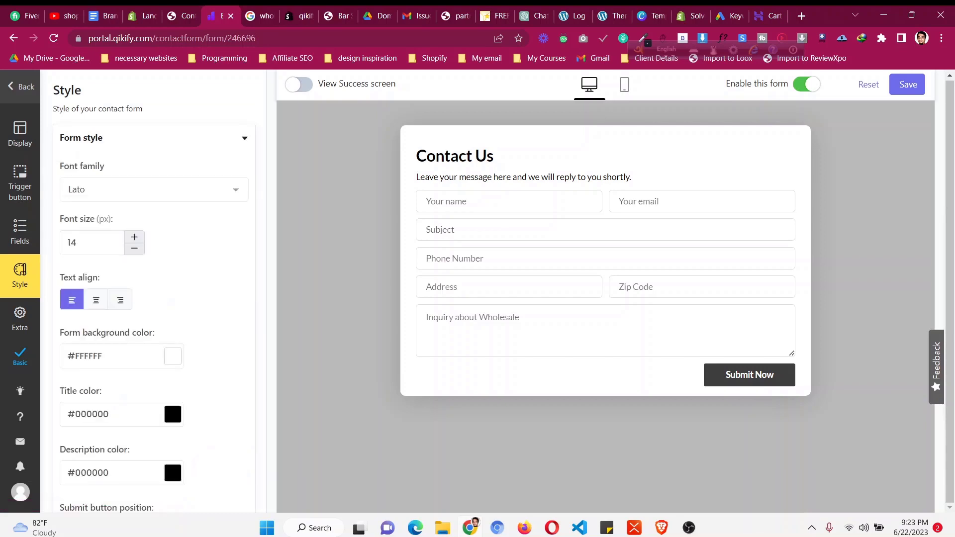
{"action": "left_click", "coordinate": [96, 300]}
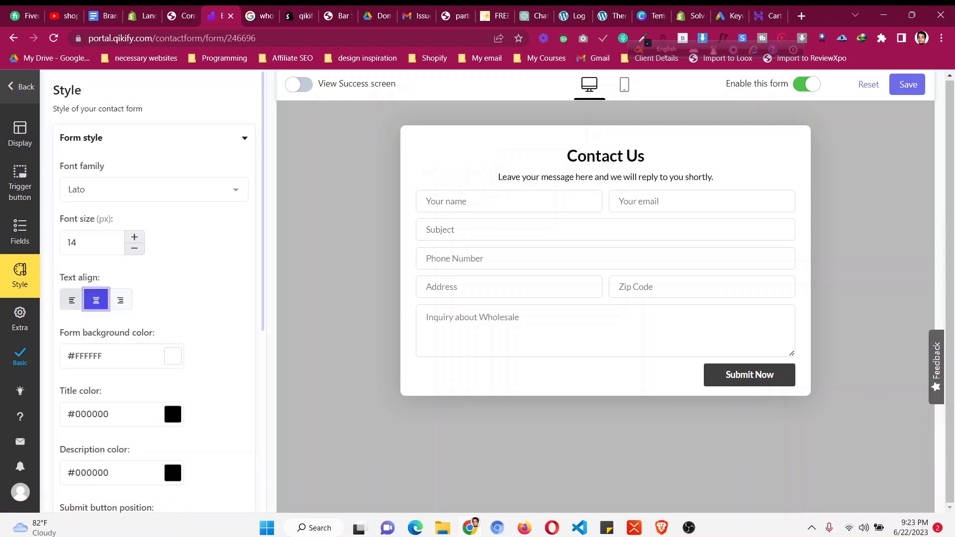
{"action": "scroll", "coordinate": [124, 298], "scroll_direction": "down", "scroll_amount": 6}
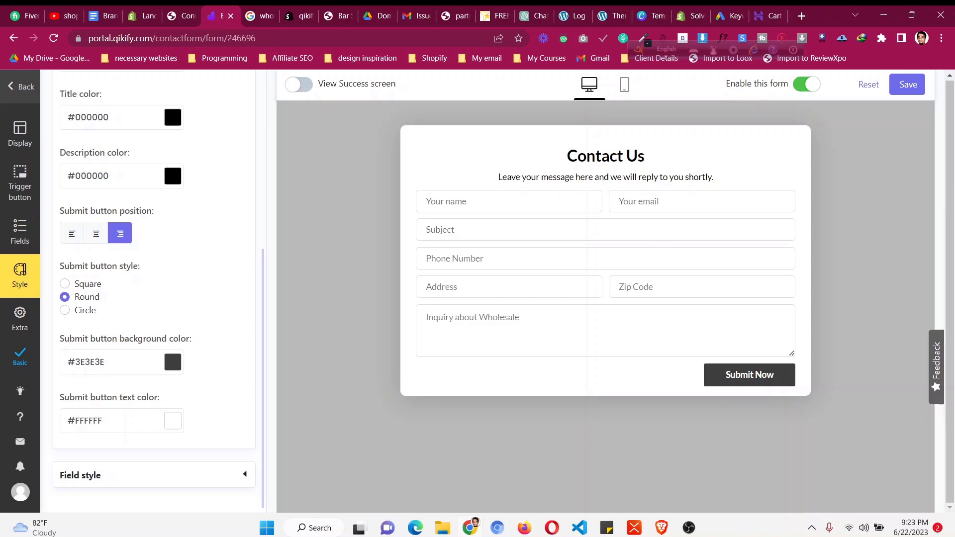
- Try the Square border style in the field style settings and restore Round
{"action": "left_click", "coordinate": [154, 475]}
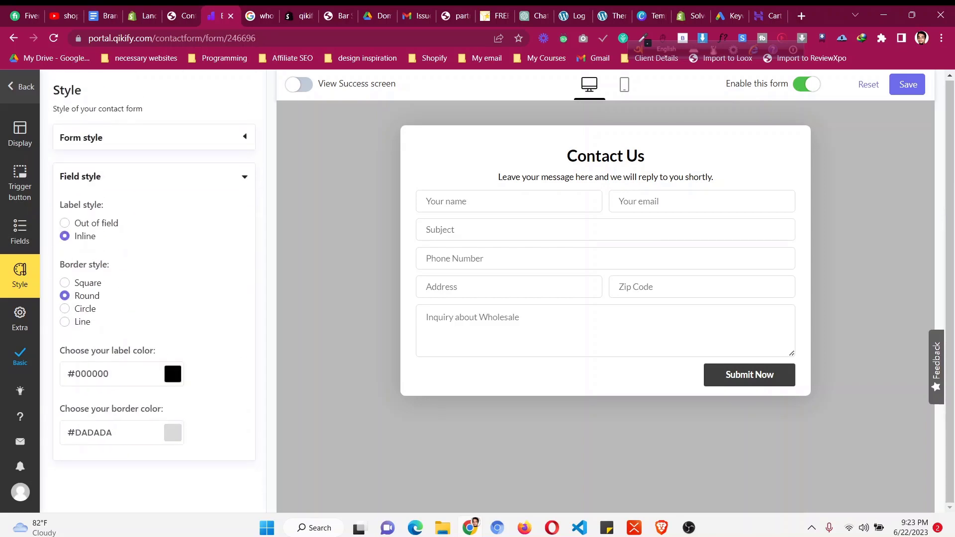
{"action": "left_click", "coordinate": [65, 282]}
{"action": "left_click", "coordinate": [65, 295]}
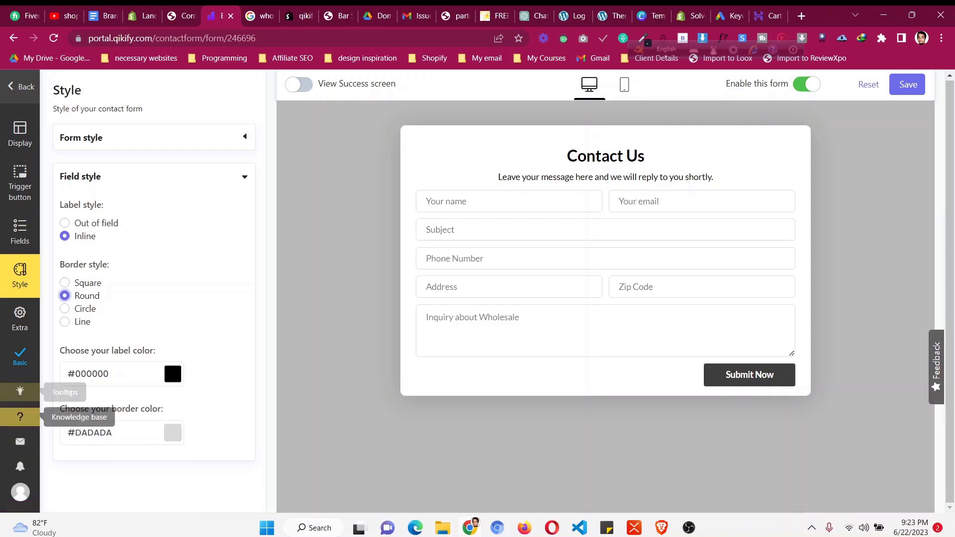
{"action": "left_click", "coordinate": [20, 466]}
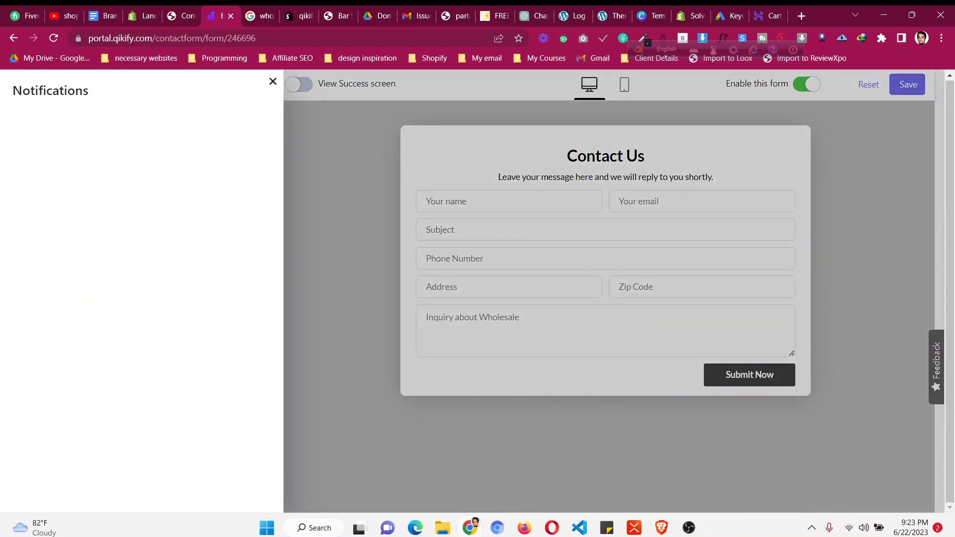
{"action": "key", "text": "Escape"}
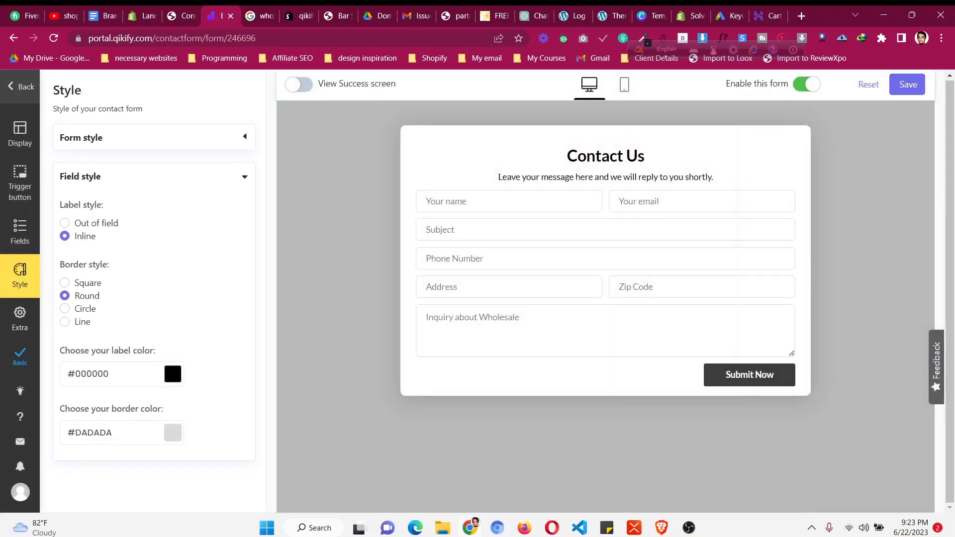
{"action": "left_click", "coordinate": [20, 183]}
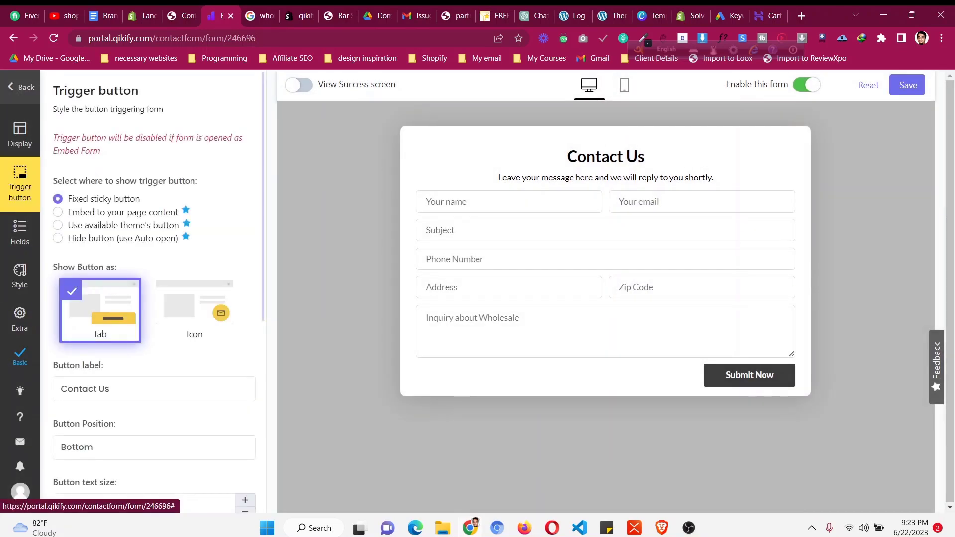
{"action": "left_click", "coordinate": [20, 135]}
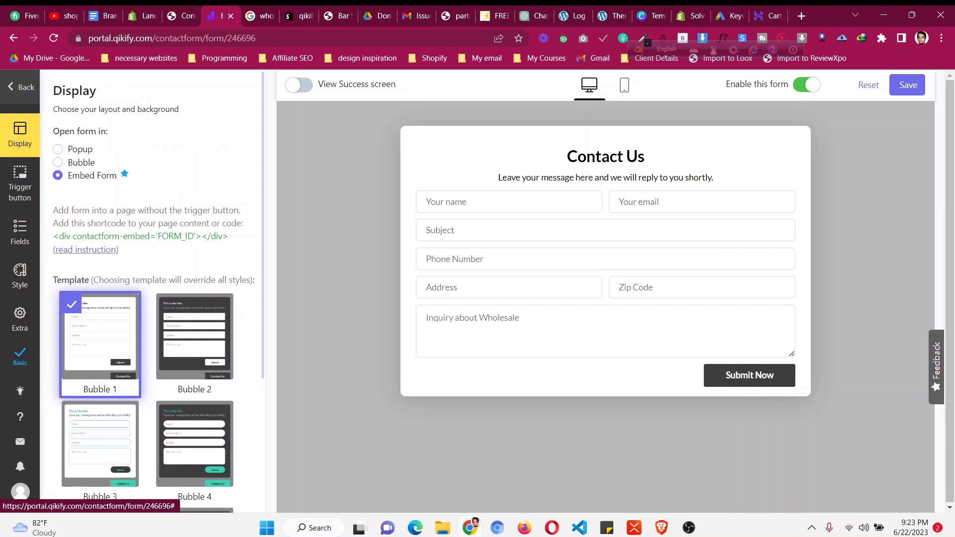
{"action": "left_click", "coordinate": [20, 232]}
{"action": "left_click", "coordinate": [19, 275]}
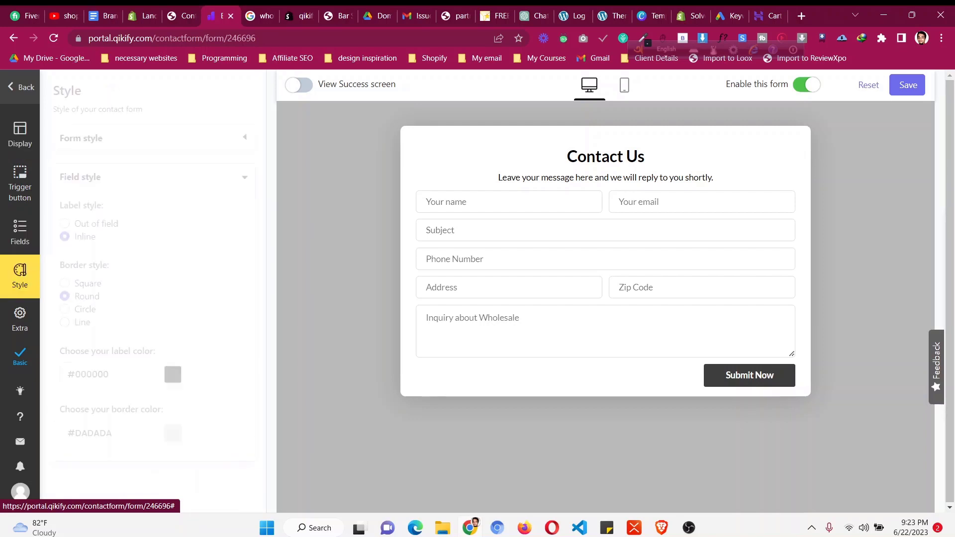
- Examine the optional specific recipient email in the extra settings, leaving it blank
{"action": "left_click", "coordinate": [20, 320]}
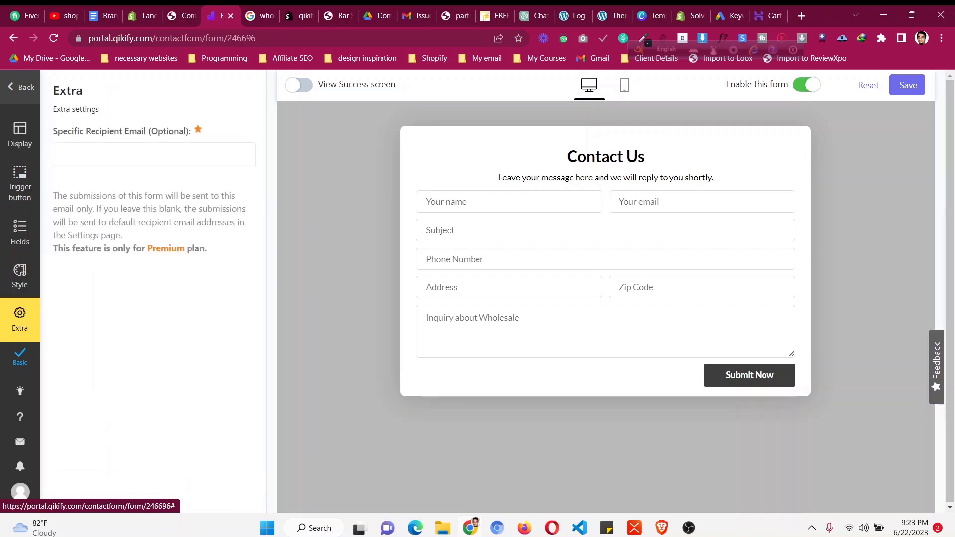
{"action": "left_click", "coordinate": [154, 155]}
{"action": "left_click", "coordinate": [154, 155]}
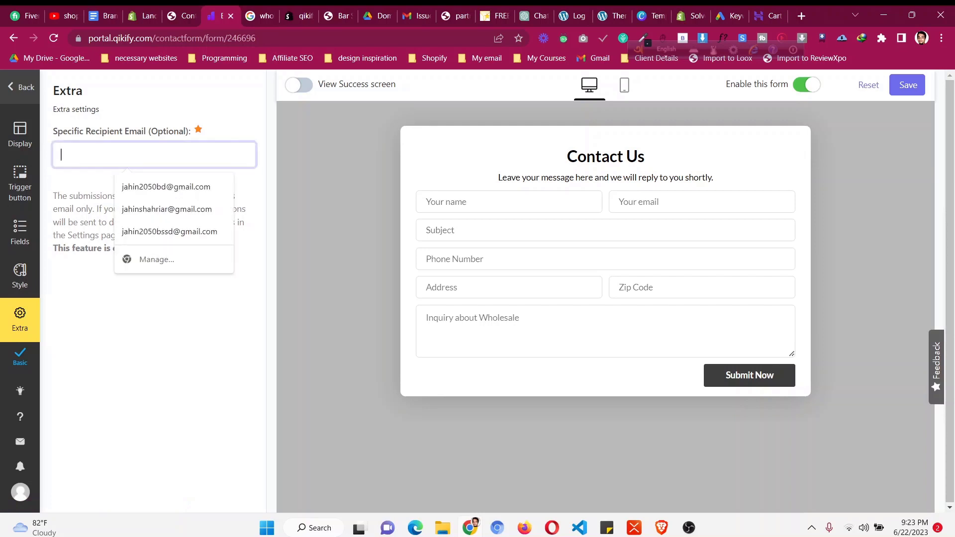
{"action": "left_click", "coordinate": [168, 268]}
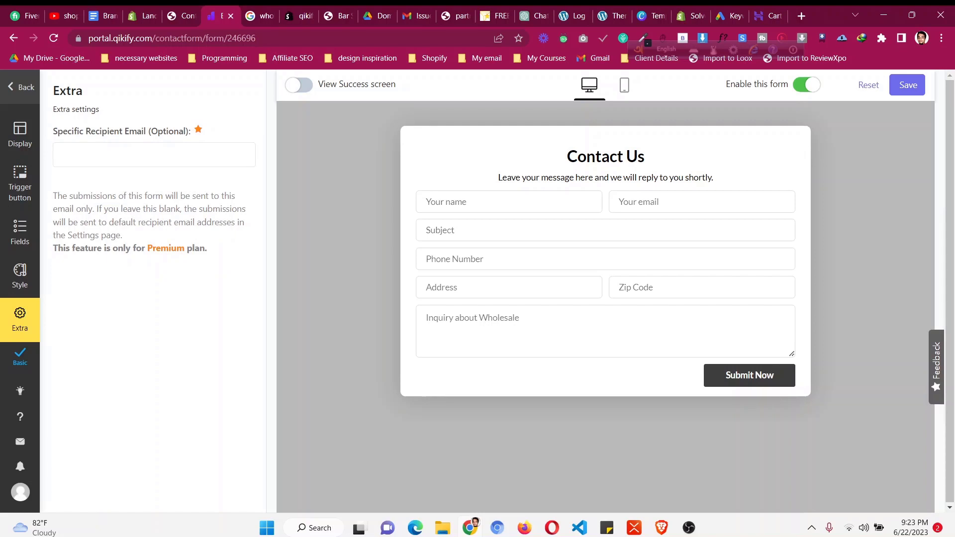
{"action": "left_click", "coordinate": [154, 154]}
{"action": "left_click", "coordinate": [168, 268]}
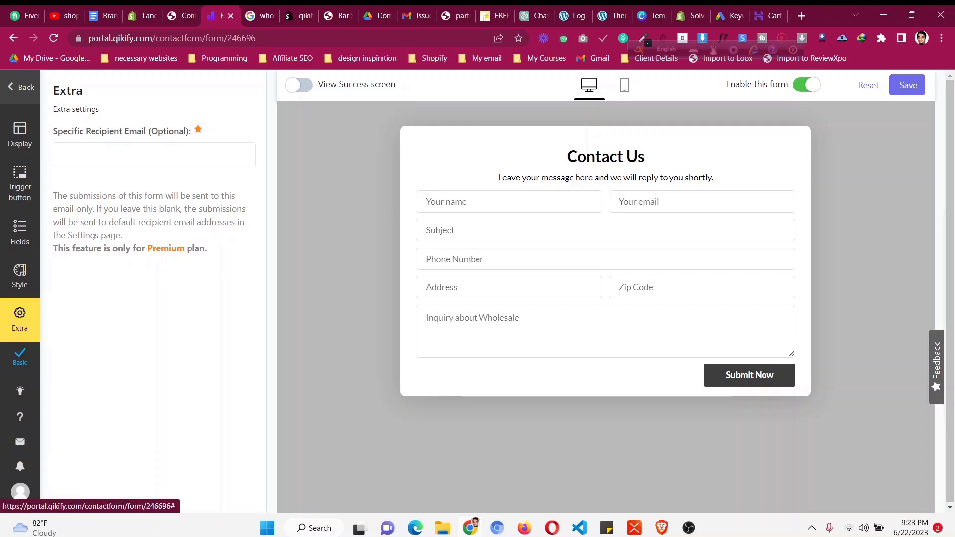
- Copy the embed shortcode from the display settings and save the contact form
{"action": "left_click", "coordinate": [20, 185]}
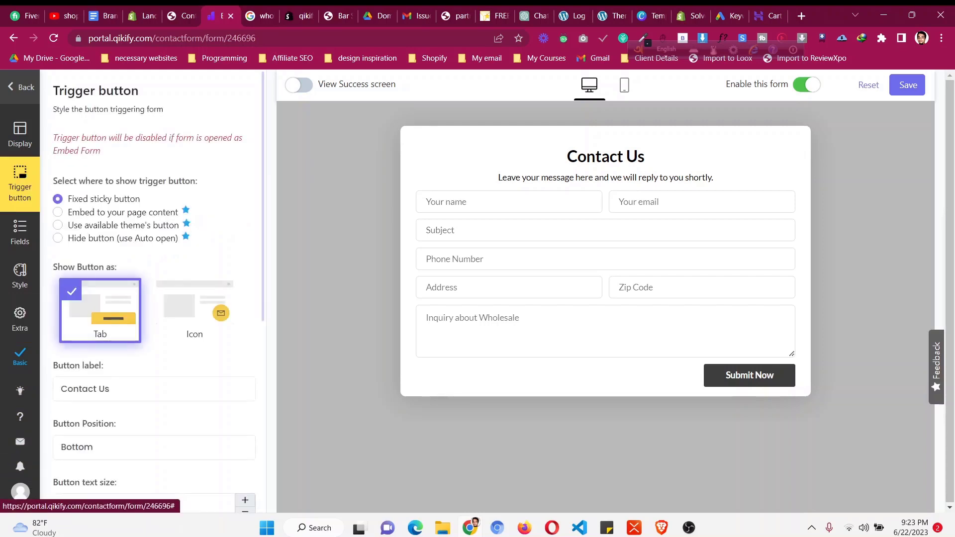
{"action": "left_click", "coordinate": [20, 134]}
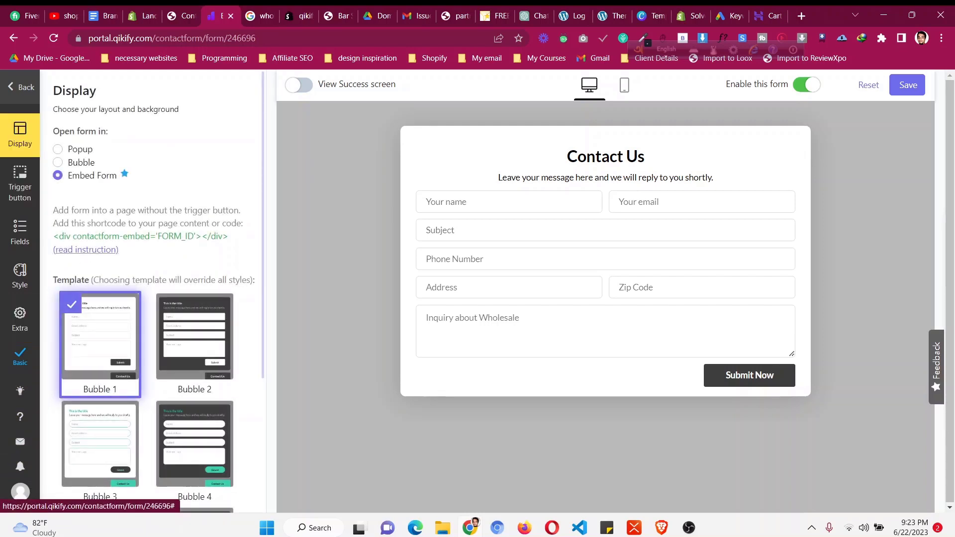
{"action": "left_click_drag", "start_coordinate": [54, 236], "coordinate": [229, 235]}
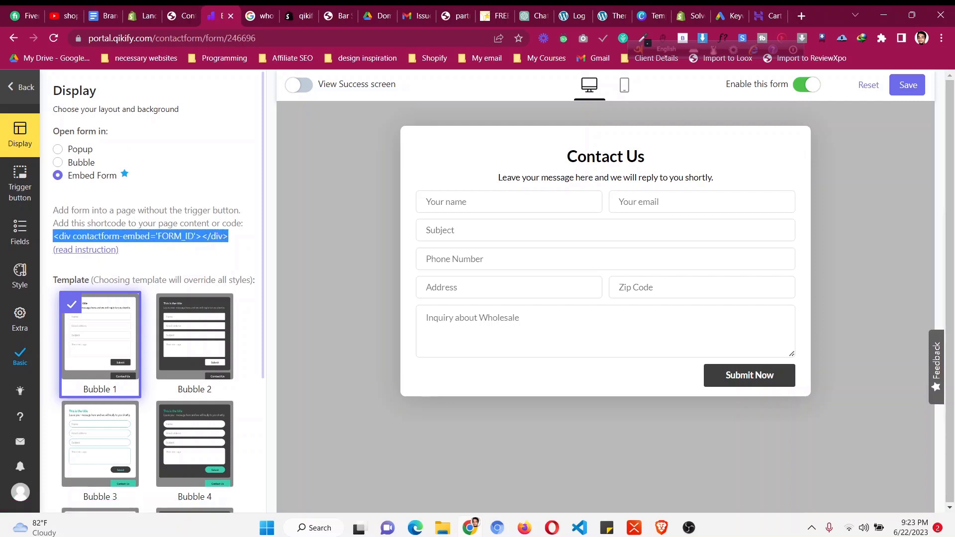
{"action": "right_click", "coordinate": [215, 241]}
{"action": "left_click", "coordinate": [246, 255]}
{"action": "left_click", "coordinate": [908, 85]}
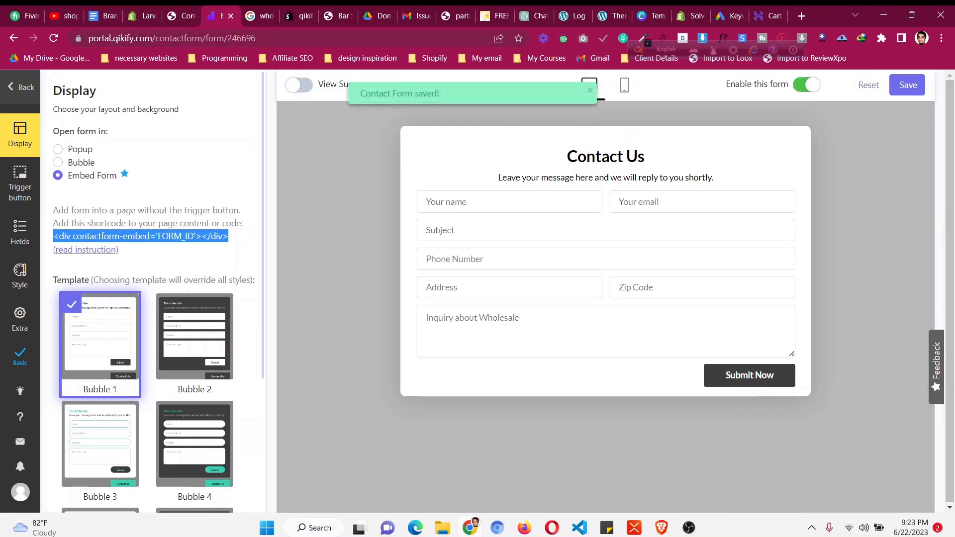
- Switch to the Shopify admin and start a new page from the online store's page list
{"action": "left_click", "coordinate": [142, 15]}
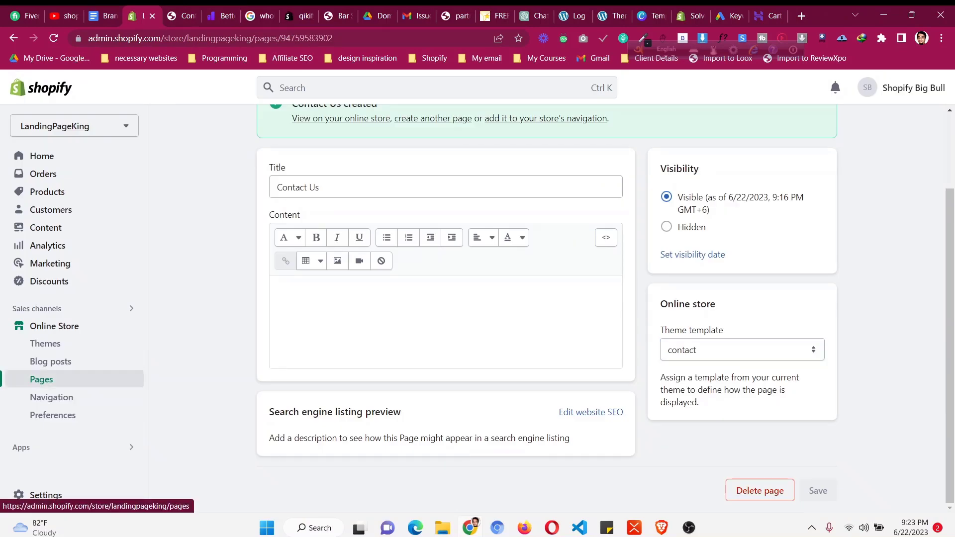
{"action": "left_click", "coordinate": [41, 379]}
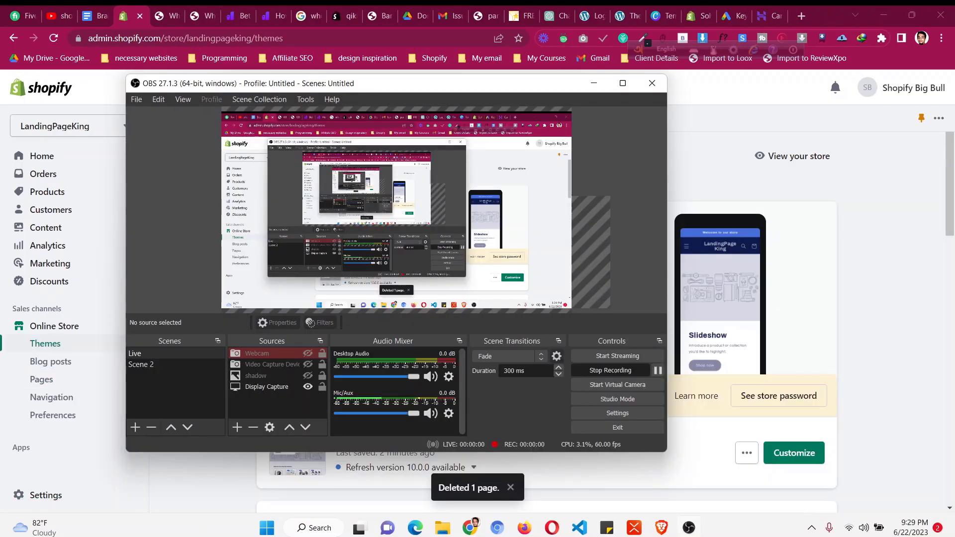
{"action": "left_click", "coordinate": [594, 83]}
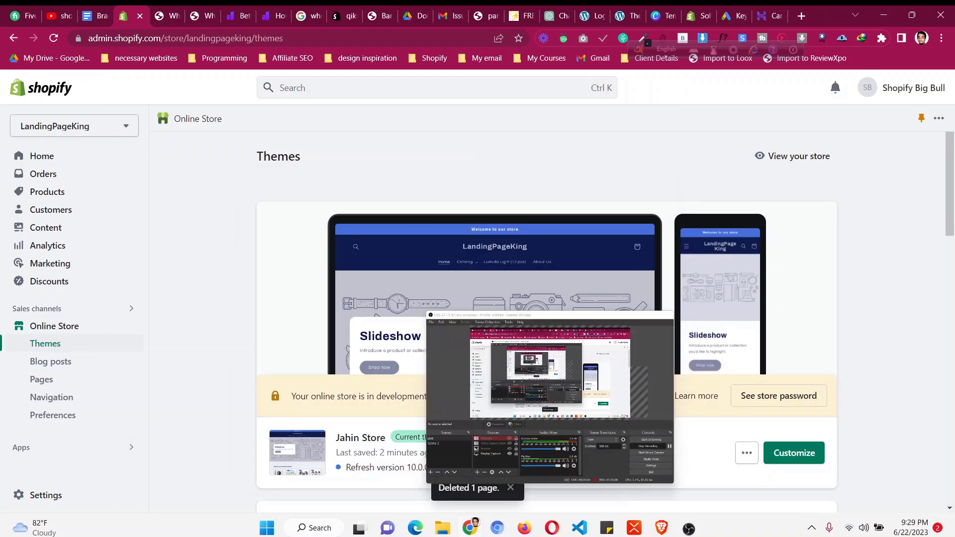
{"action": "left_click", "coordinate": [42, 380]}
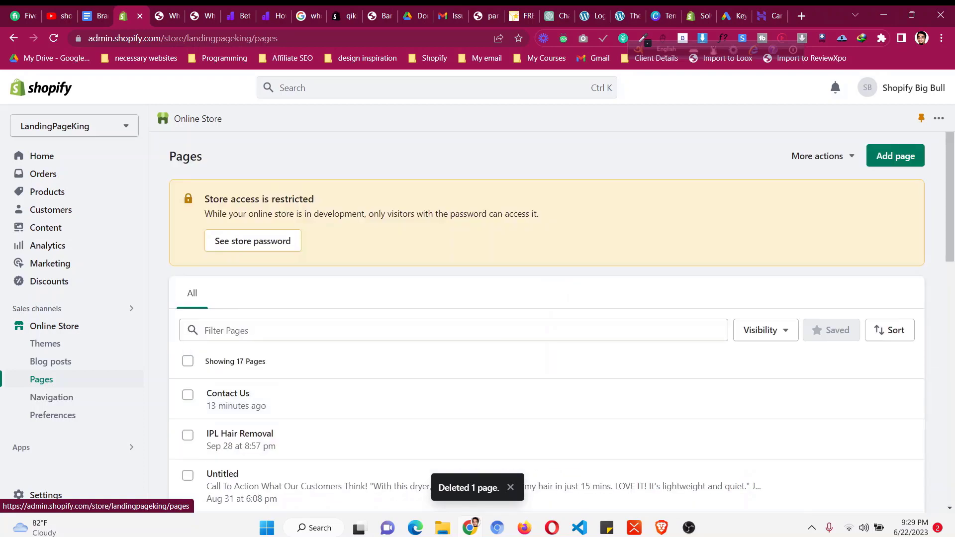
{"action": "left_click", "coordinate": [895, 156]}
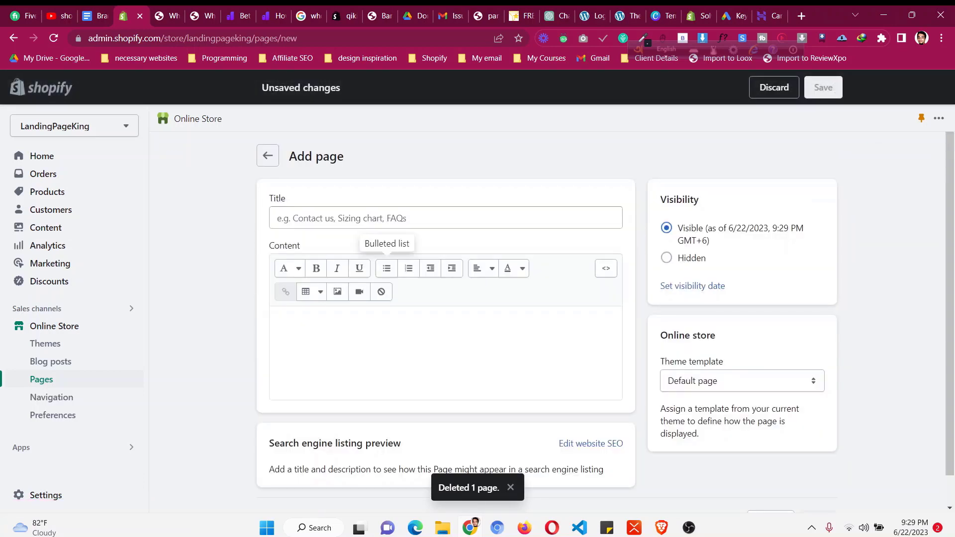
- Title the new page "Wholesale Inquiry Form"
{"action": "left_click", "coordinate": [277, 218]}
{"action": "type", "text": "Who"}
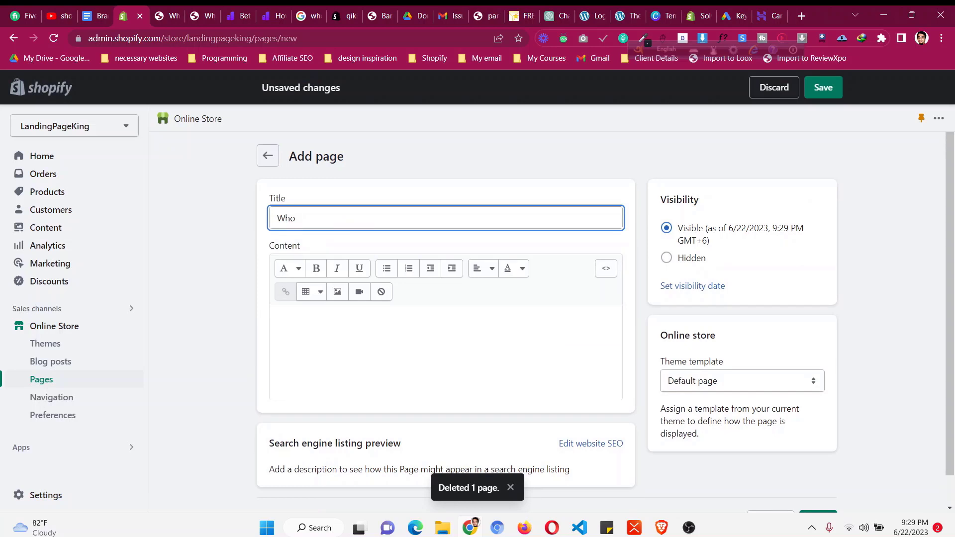
{"action": "type", "text": "lesale Inquiry Form"}
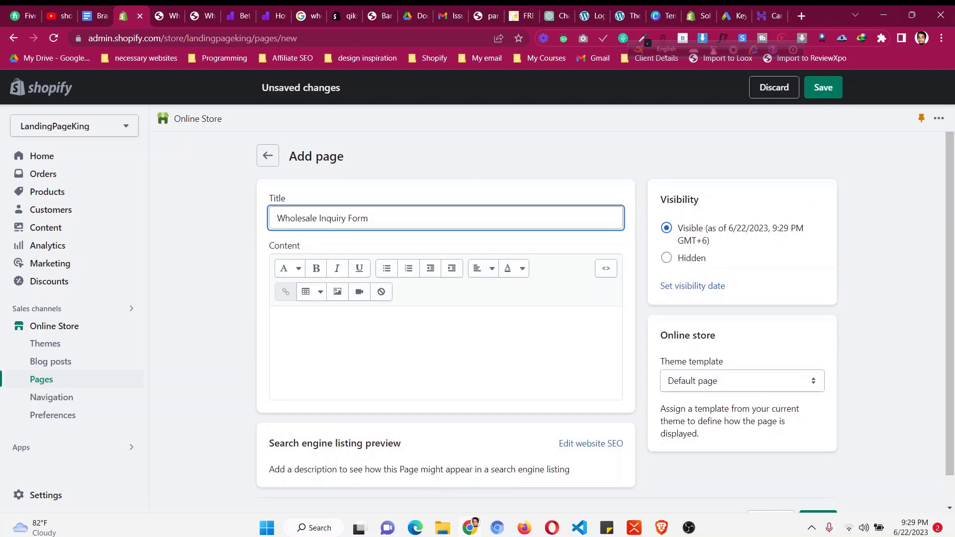
- Copy the embed shortcode from the qikify form builder and paste it into the HTML content of the new Shopify page
{"action": "key", "text": "ctrl+8"}
{"action": "key", "text": "ctrl+7"}
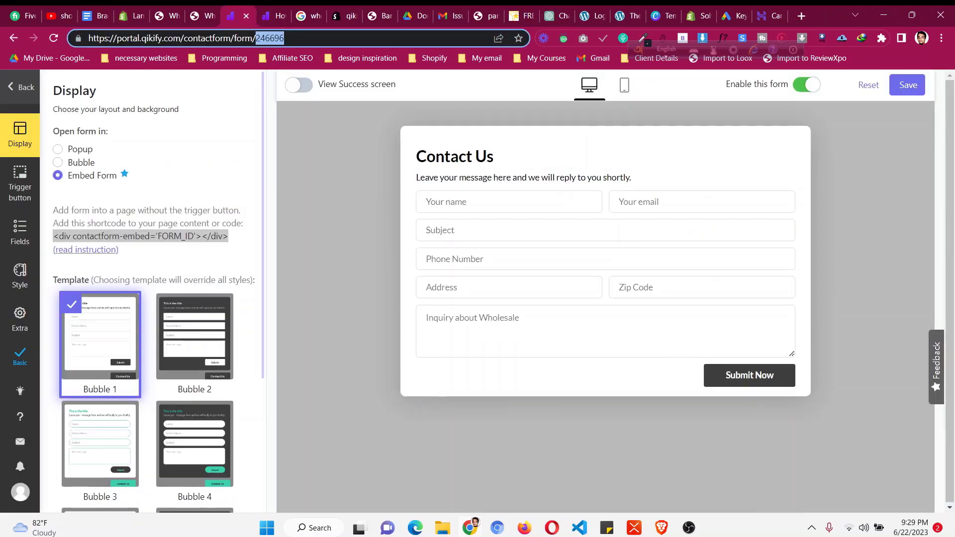
{"action": "left_click", "coordinate": [141, 236]}
{"action": "right_click", "coordinate": [197, 237]}
{"action": "left_click", "coordinate": [228, 248]}
{"action": "key", "text": "ctrl+4"}
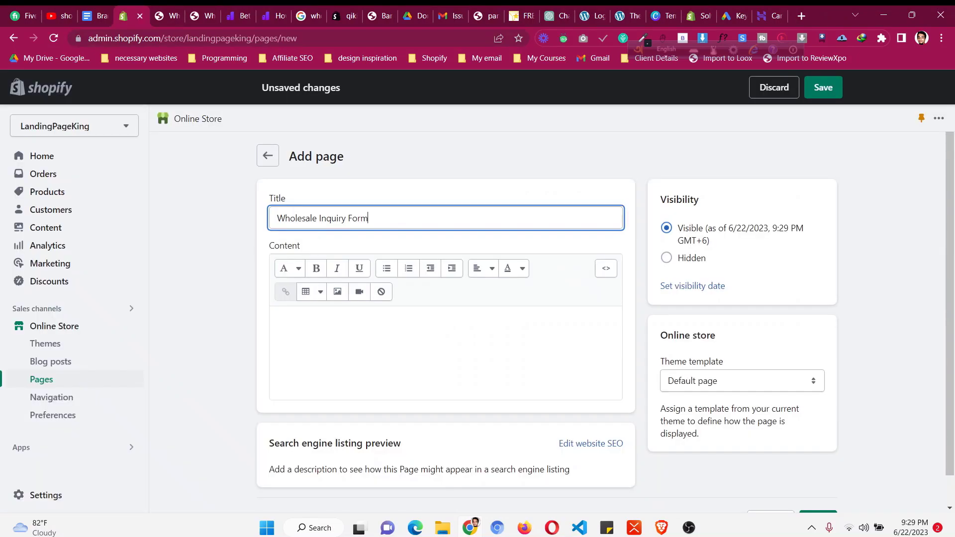
{"action": "left_click", "coordinate": [606, 269]}
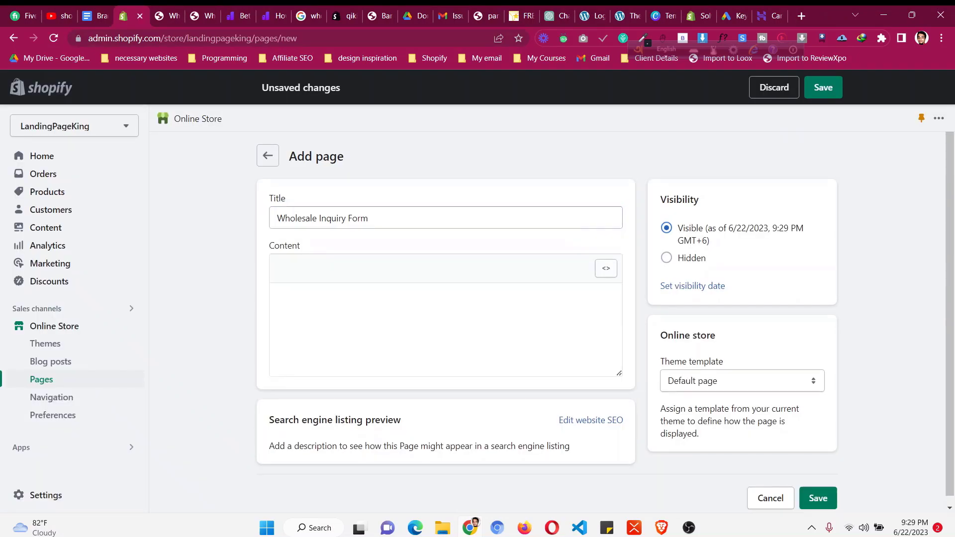
{"action": "key", "text": "ctrl+v"}
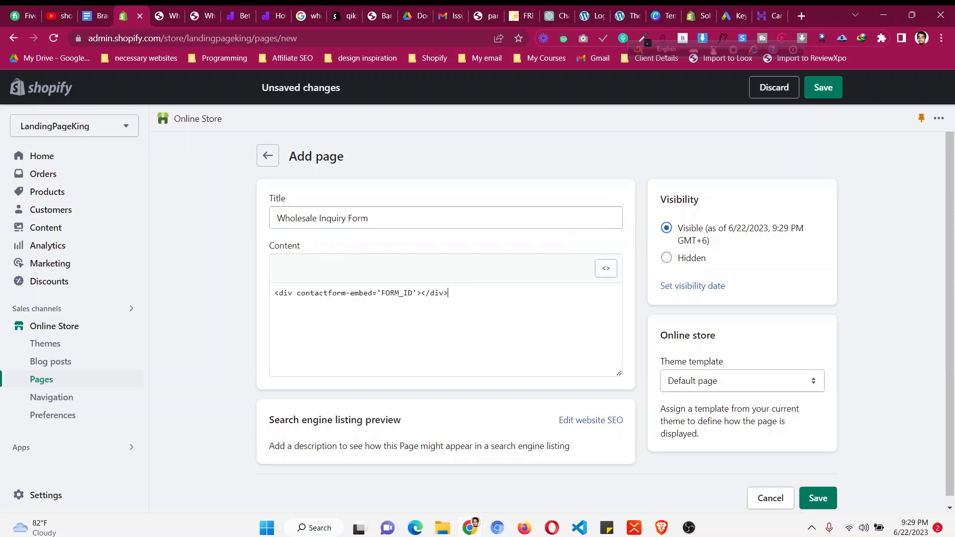
- Switch to the qikify form builder and copy the form ID 246696 from the page address
{"action": "key", "text": "ctrl+Tab"}
{"action": "key", "text": "ctrl+Tab"}
{"action": "key", "text": "ctrl+Tab"}
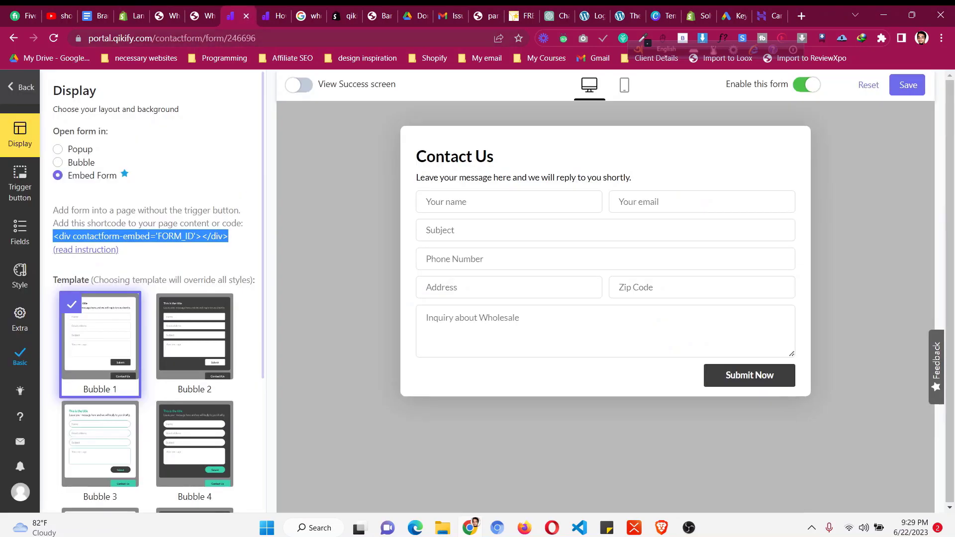
{"action": "left_click", "coordinate": [242, 38]}
{"action": "left_click", "coordinate": [242, 38]}
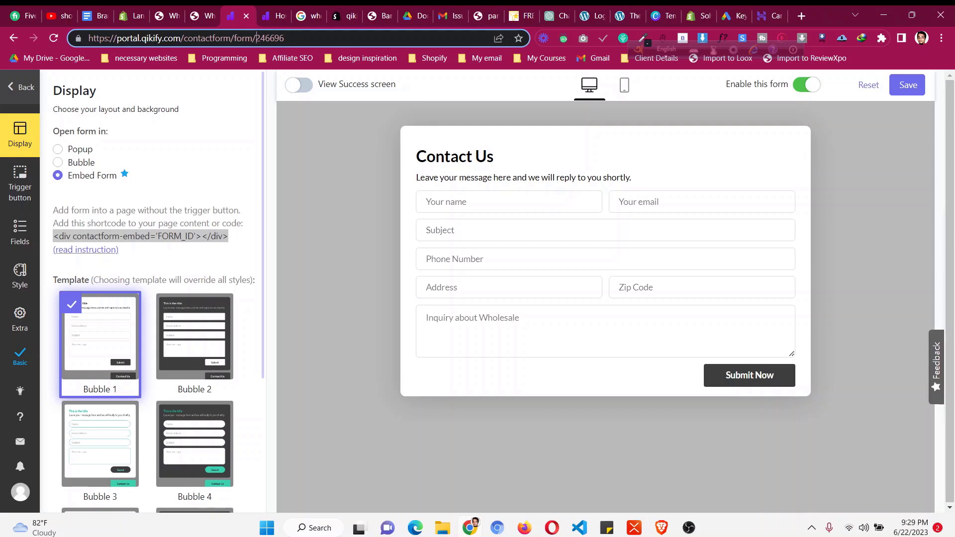
{"action": "left_click_drag", "start_coordinate": [257, 38], "coordinate": [285, 38]}
{"action": "right_click", "coordinate": [277, 38]}
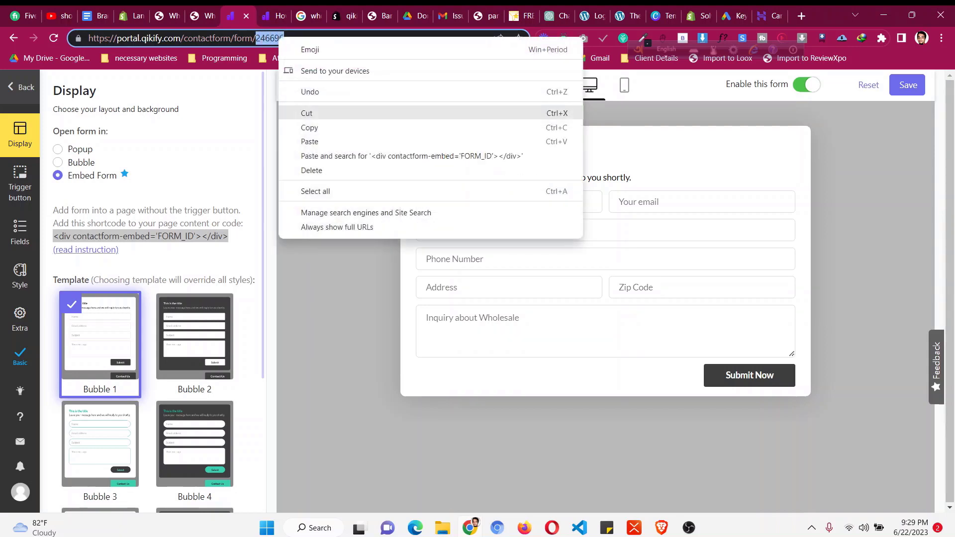
{"action": "left_click", "coordinate": [304, 128]}
- Replace the FORM_ID placeholder in the Shopify page's shortcode with the copied form ID 246696 and save the page
{"action": "left_click", "coordinate": [133, 16]}
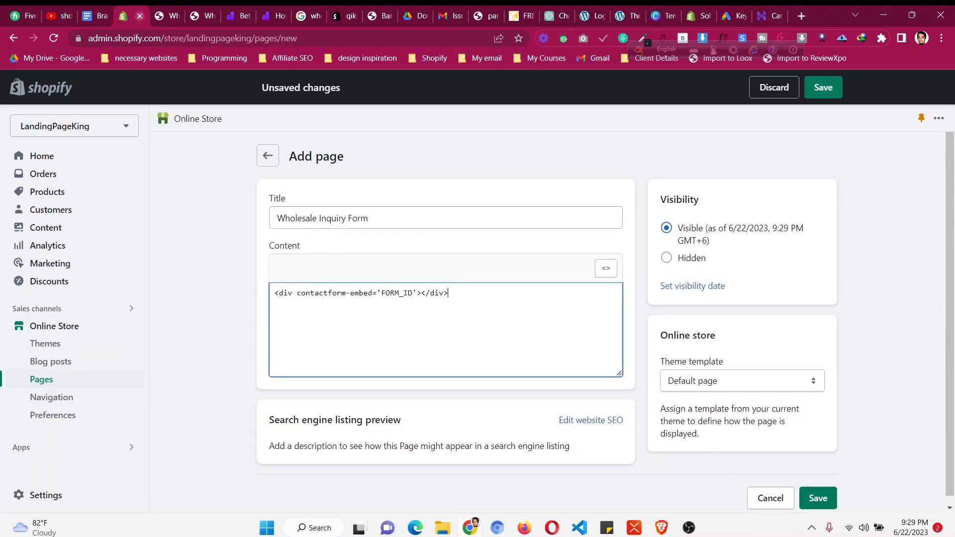
{"action": "left_click_drag", "start_coordinate": [381, 293], "coordinate": [413, 293]}
{"action": "key", "text": "BackSpace"}
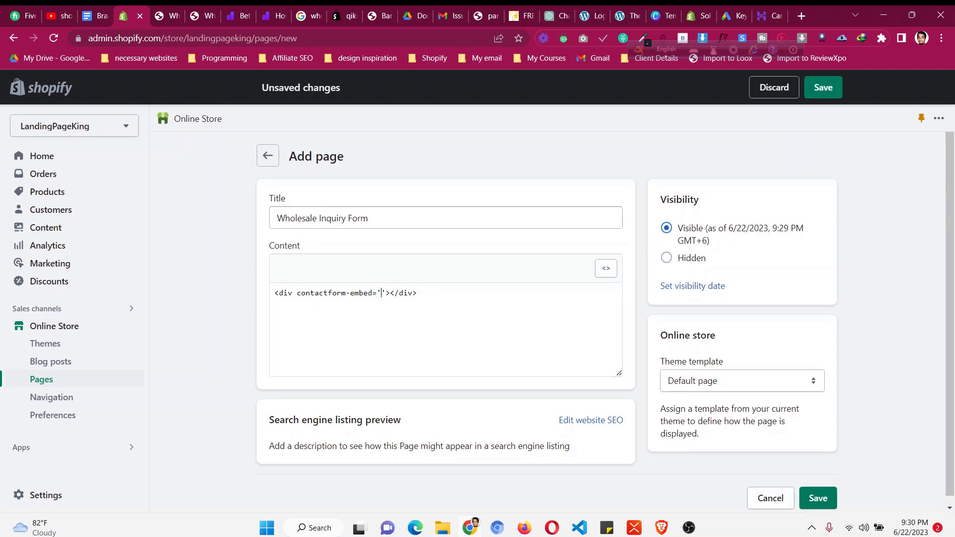
{"action": "key", "text": "ctrl+v"}
{"action": "left_click", "coordinate": [823, 87]}
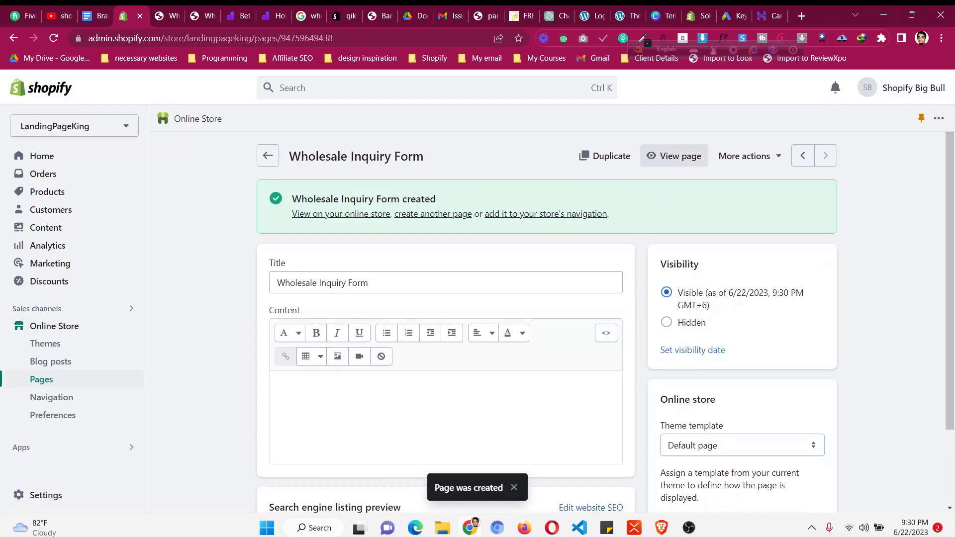
- Open the Wholesale Inquiry Form page on the online store and close the extra store preview tabs
{"action": "left_click", "coordinate": [675, 156]}
{"action": "left_click", "coordinate": [194, 15]}
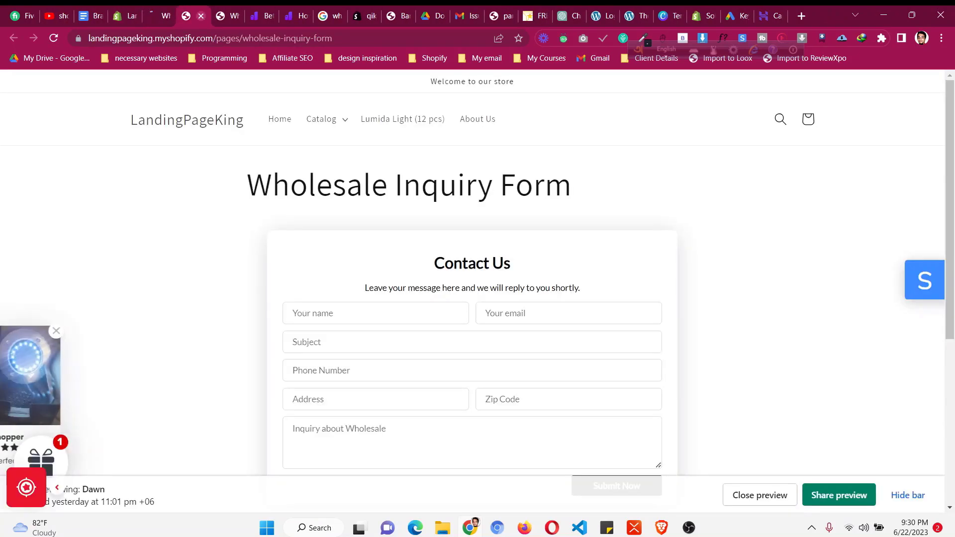
{"action": "left_click", "coordinate": [201, 15]}
{"action": "left_click", "coordinate": [201, 15]}
{"action": "left_click", "coordinate": [160, 16]}
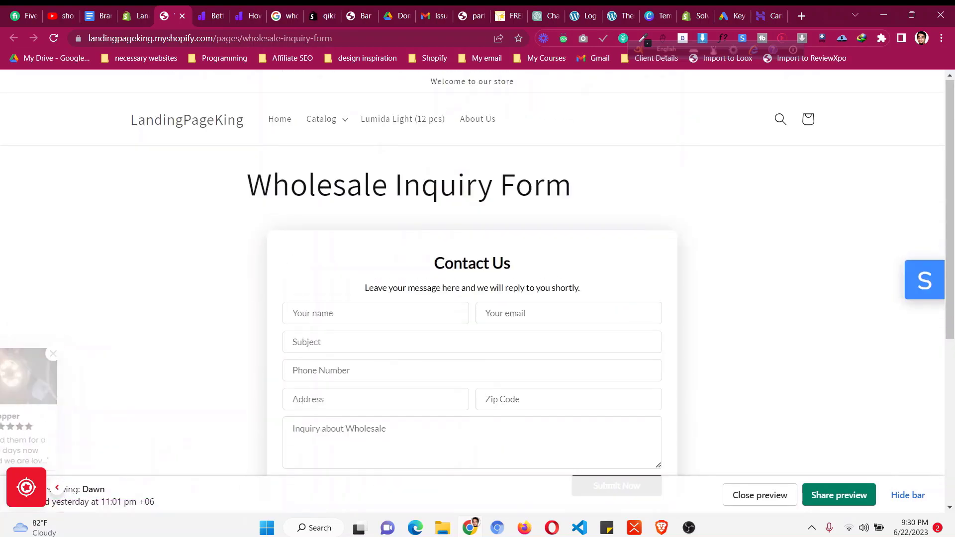
- Inspect the page's "Wholesale Inquiry Form" heading and add a new style rule for its h1 selector
{"action": "right_click", "coordinate": [413, 193]}
{"action": "left_click", "coordinate": [448, 439]}
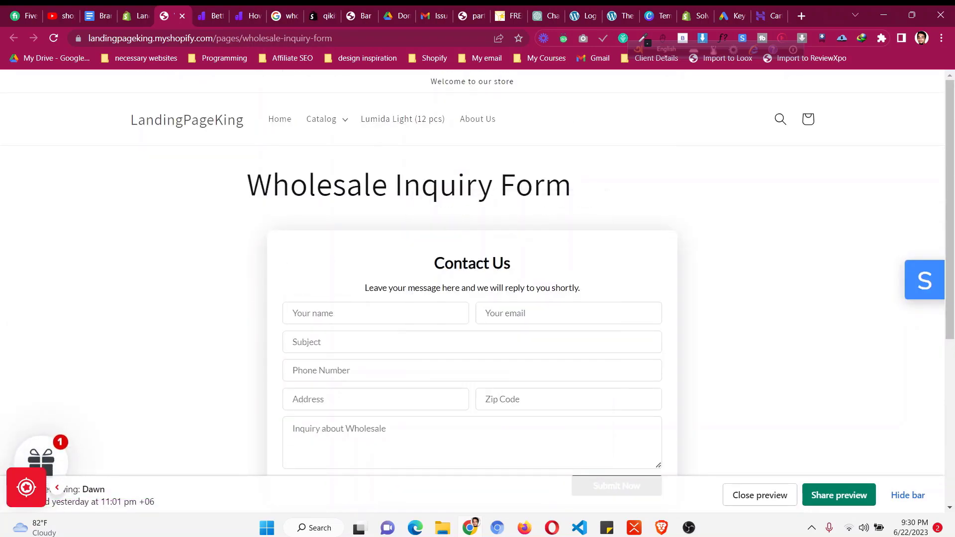
{"action": "key", "text": "ctrl+shift+i"}
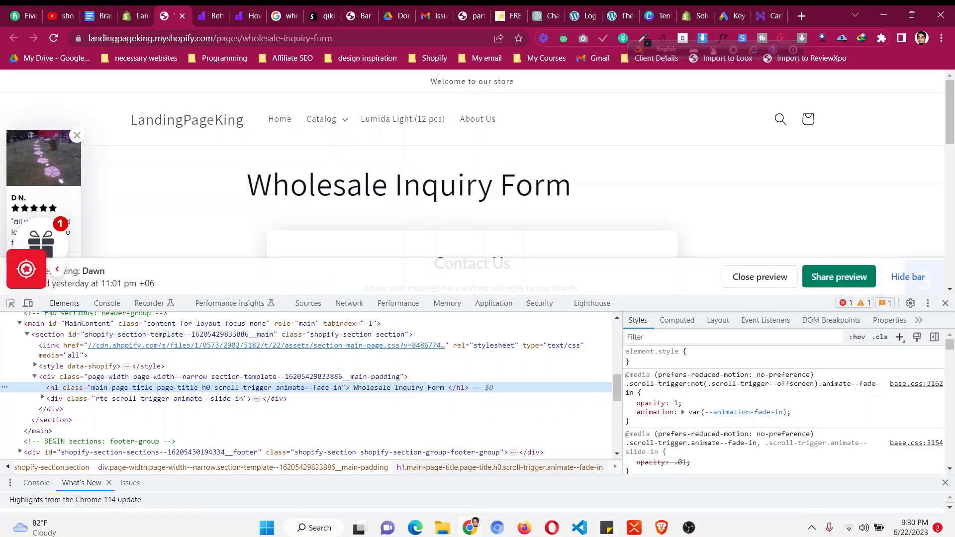
{"action": "key", "text": "ctrl+shift+c"}
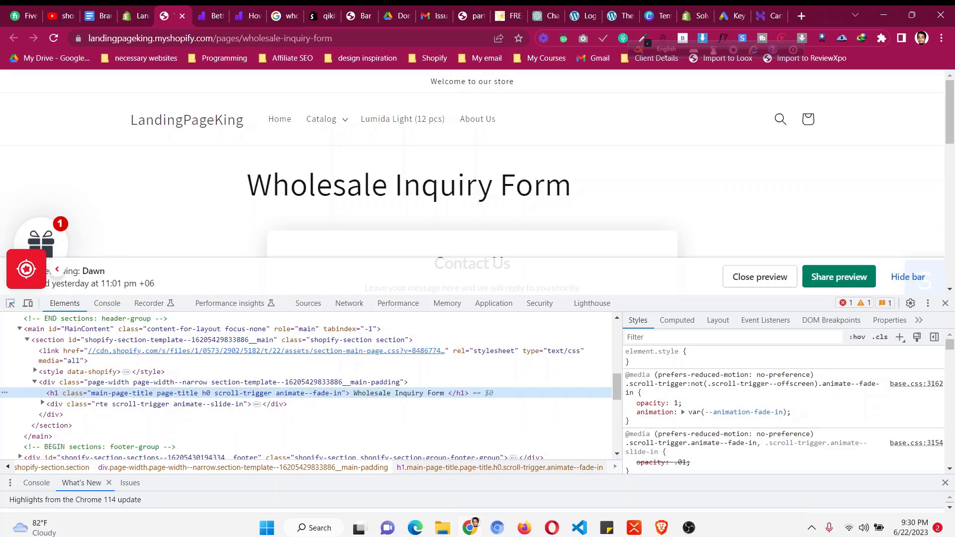
{"action": "left_click", "coordinate": [900, 337]}
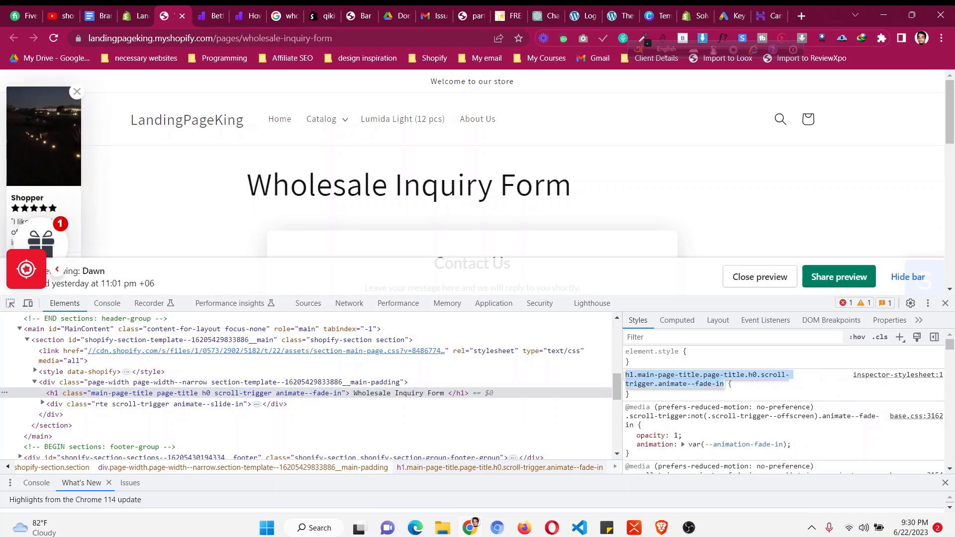
- Set display: none in the heading's new style rule and copy the complete rule
{"action": "left_click", "coordinate": [732, 384]}
{"action": "left_click", "coordinate": [731, 384]}
{"action": "type", "text": "display: ;"}
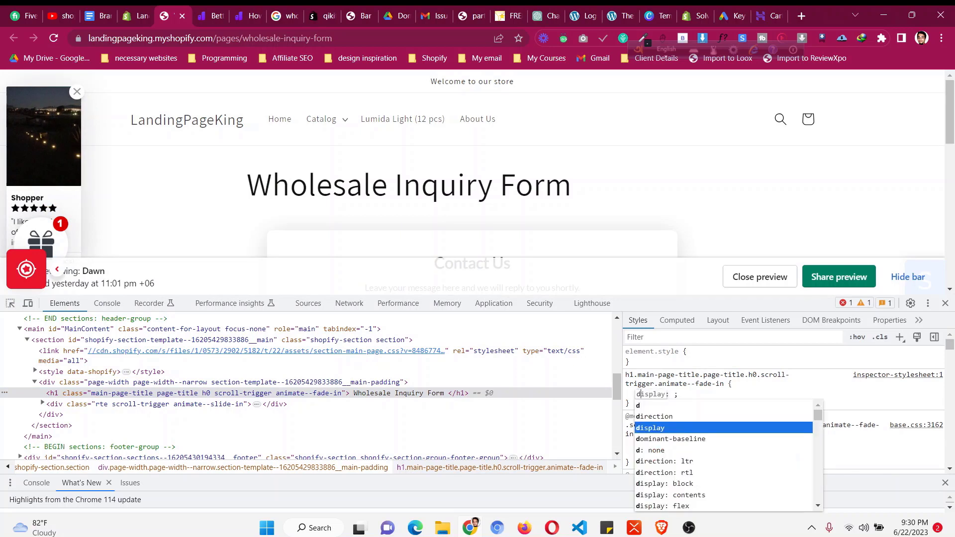
{"action": "key", "text": "Tab"}
{"action": "type", "text": "n"}
{"action": "key", "text": "Return"}
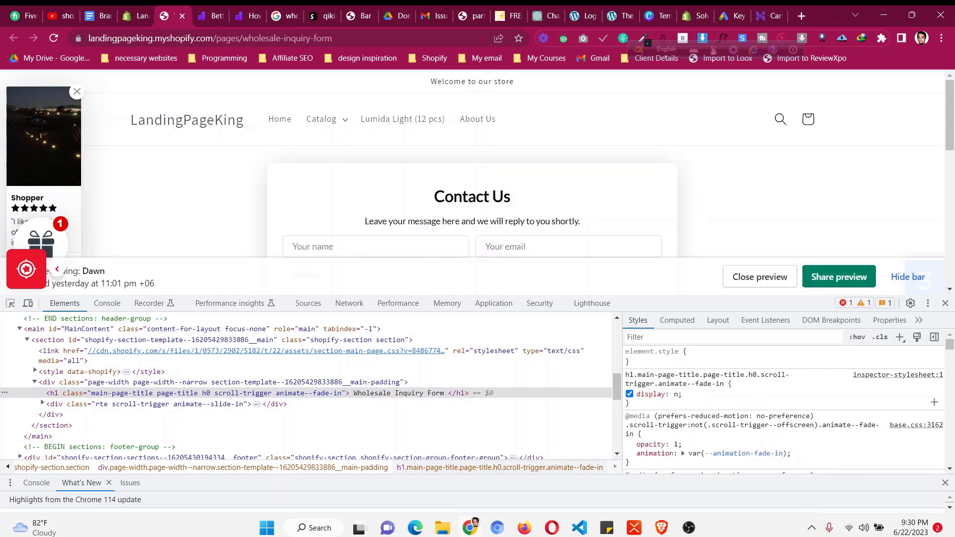
{"action": "left_click_drag", "start_coordinate": [625, 384], "coordinate": [625, 374]}
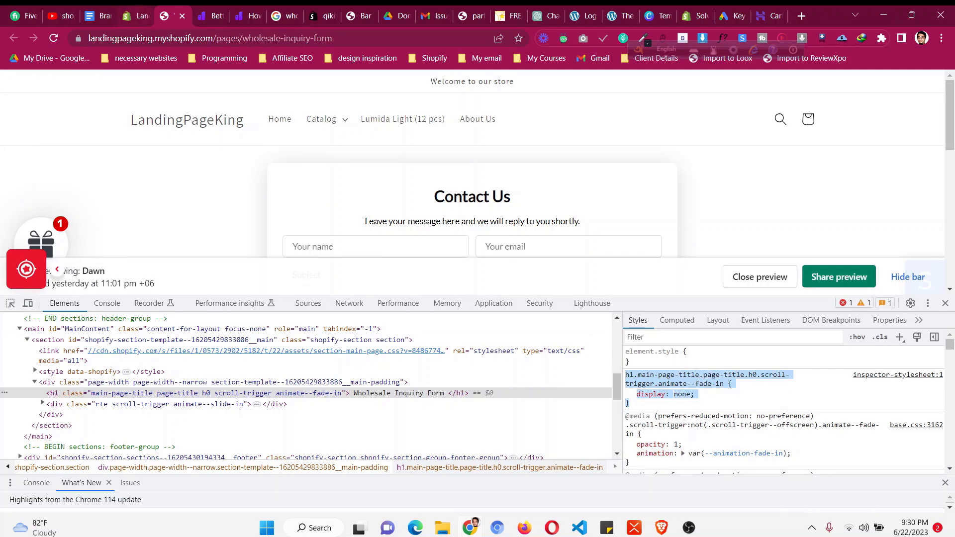
- Return to the Shopify page editor and add a <style></style> block below the shortcode in the HTML content
{"action": "key", "text": "ctrl+shift+Tab"}
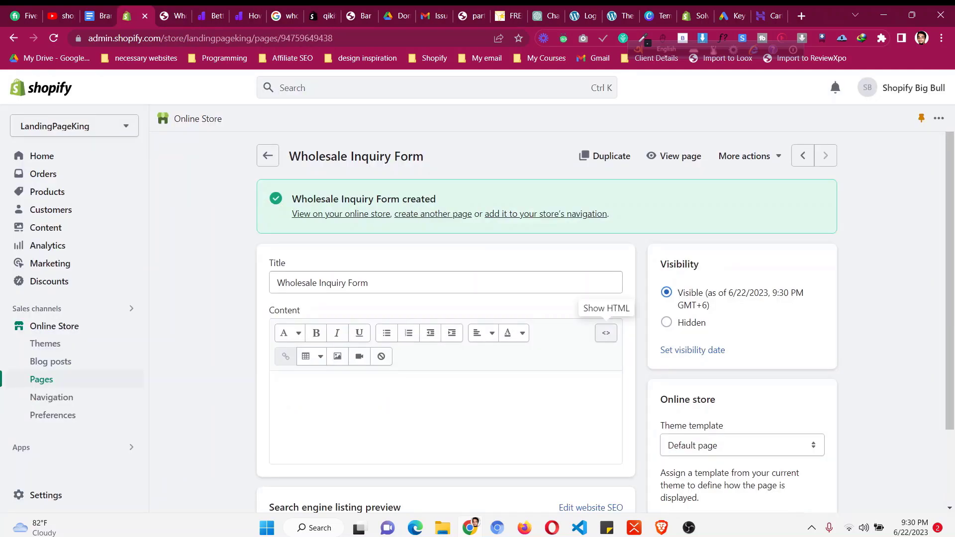
{"action": "left_click", "coordinate": [606, 333]}
{"action": "key", "text": "Return"}
{"action": "key", "text": "Return"}
{"action": "type", "text": "<styk"}
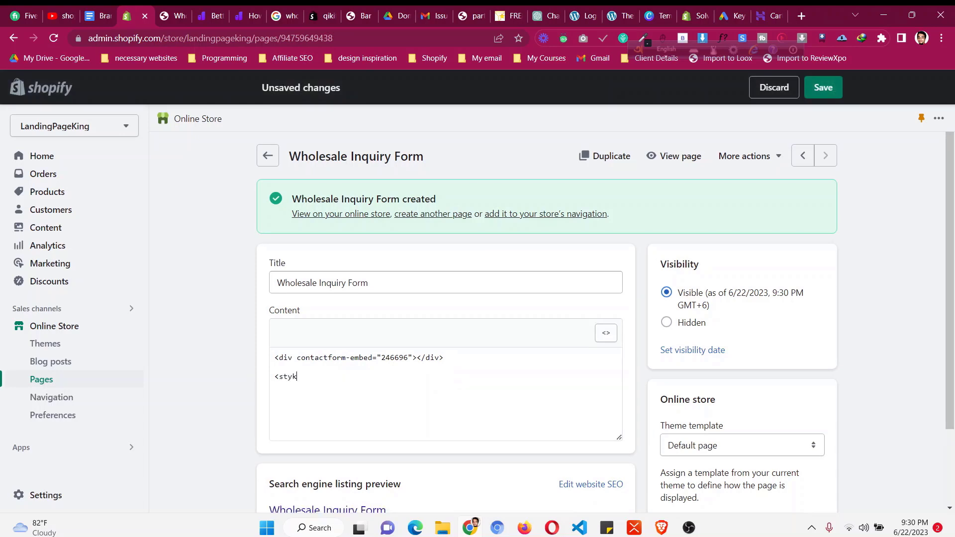
{"action": "key", "text": "BackSpace"}
{"action": "type", "text": "le></style>"}
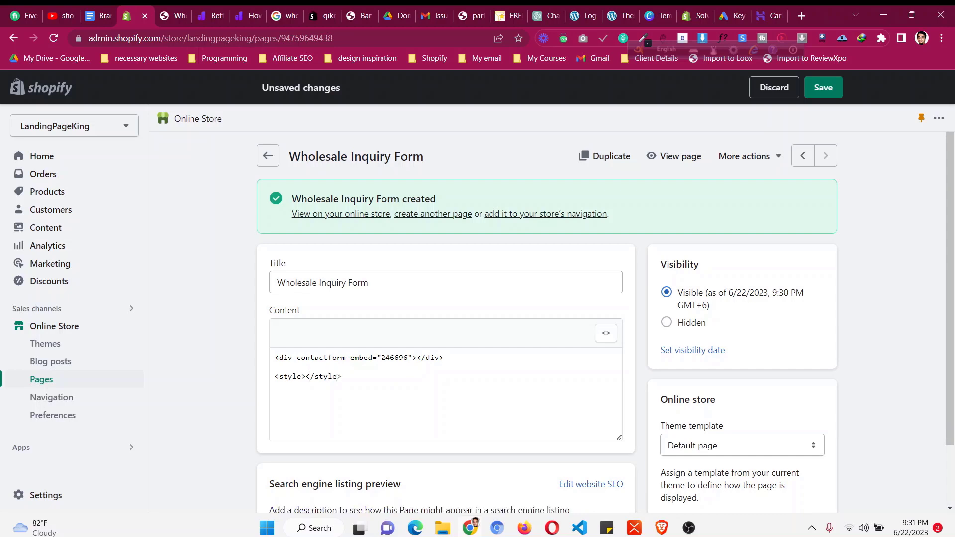
- Insert the copied h1 display: none rule on its own lines inside the style block and save the page
{"action": "key", "text": "Return"}
{"action": "key", "text": "Return"}
{"action": "key", "text": "Return"}
{"action": "key", "text": "Up"}
{"action": "key", "text": "ctrl+v"}
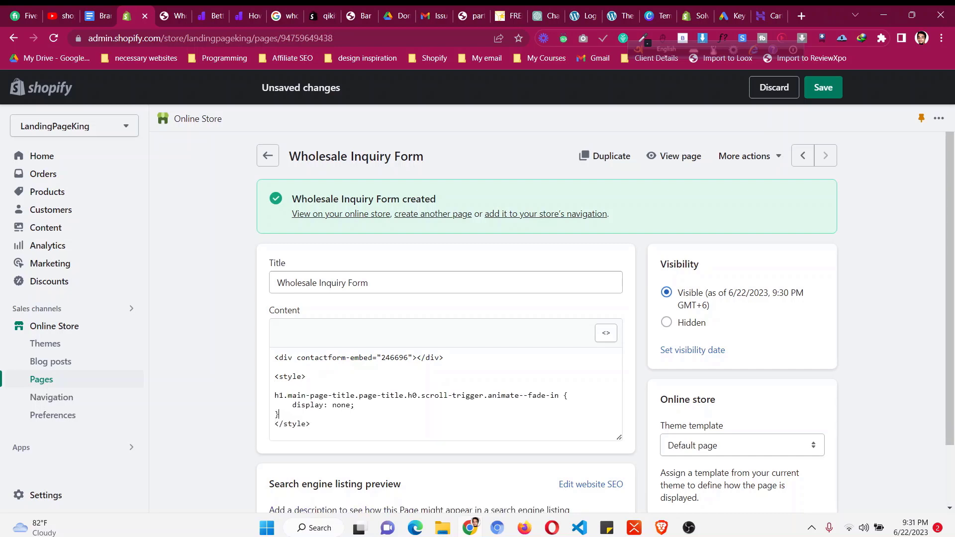
{"action": "left_click", "coordinate": [823, 87]}
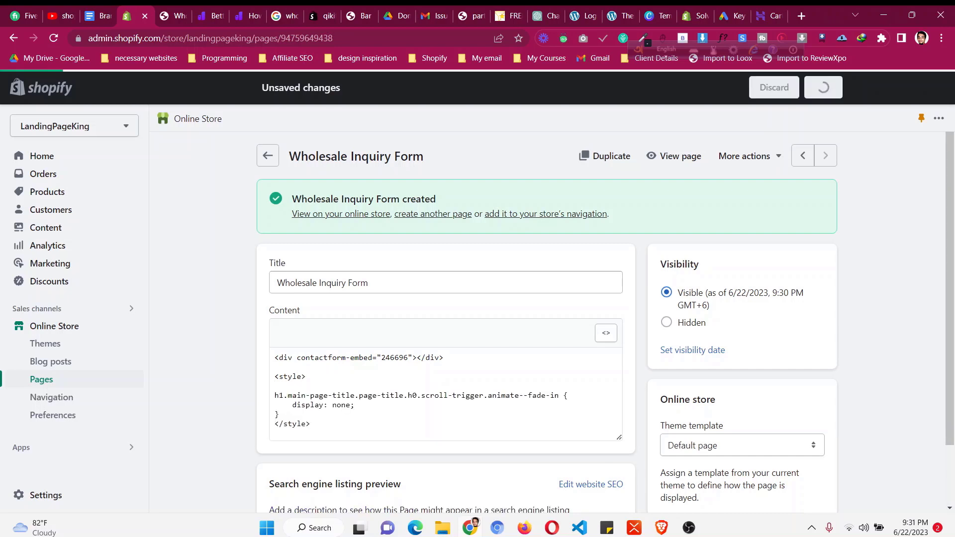
- Switch to the qikify form builder and look through the Extra, Style and Display settings for the form's title option
{"action": "left_click", "coordinate": [245, 15]}
{"action": "left_click", "coordinate": [209, 15]}
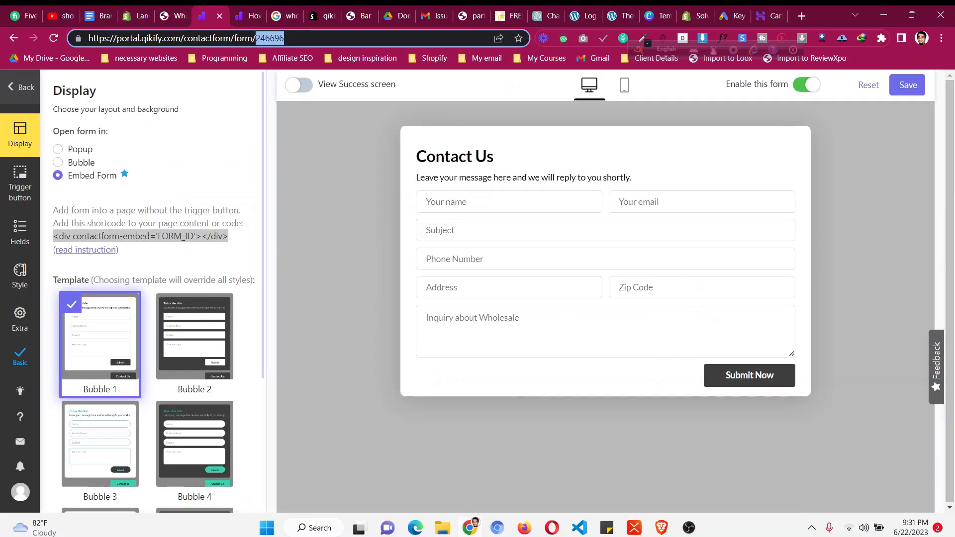
{"action": "left_click", "coordinate": [20, 391]}
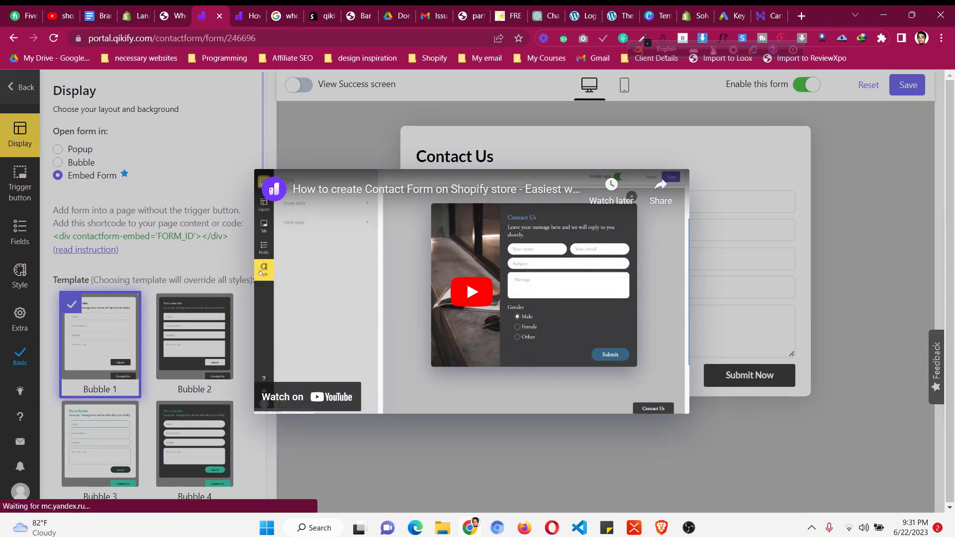
{"action": "left_click", "coordinate": [20, 392]}
{"action": "left_click", "coordinate": [20, 320]}
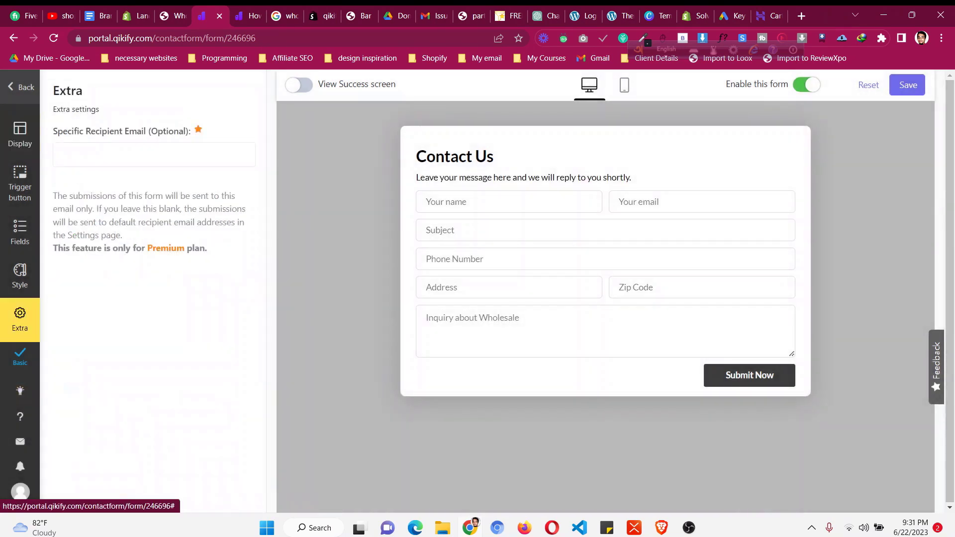
{"action": "left_click", "coordinate": [20, 277]}
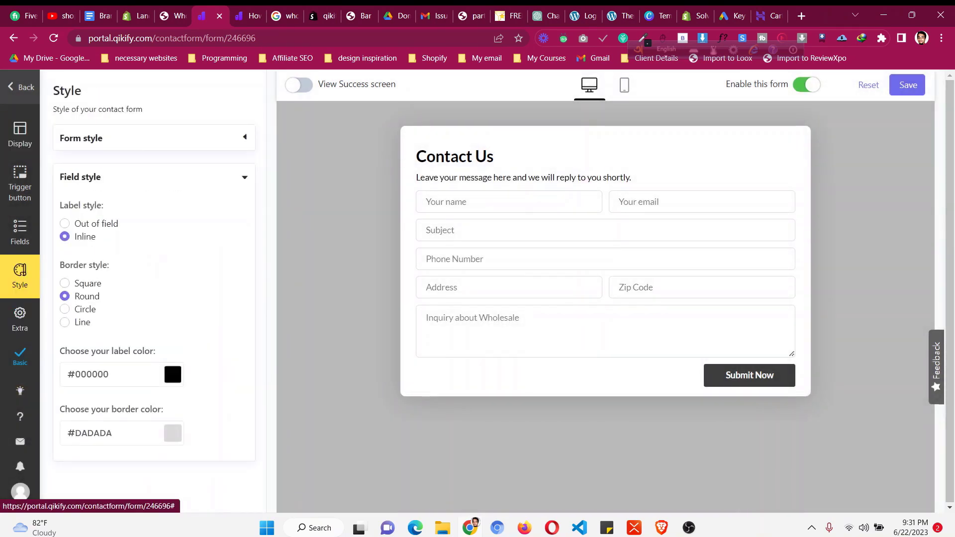
{"action": "left_click", "coordinate": [20, 134]}
{"action": "scroll", "coordinate": [153, 291], "scroll_direction": "down", "scroll_amount": 3}
{"action": "scroll", "coordinate": [153, 291], "scroll_direction": "down", "scroll_amount": 1}
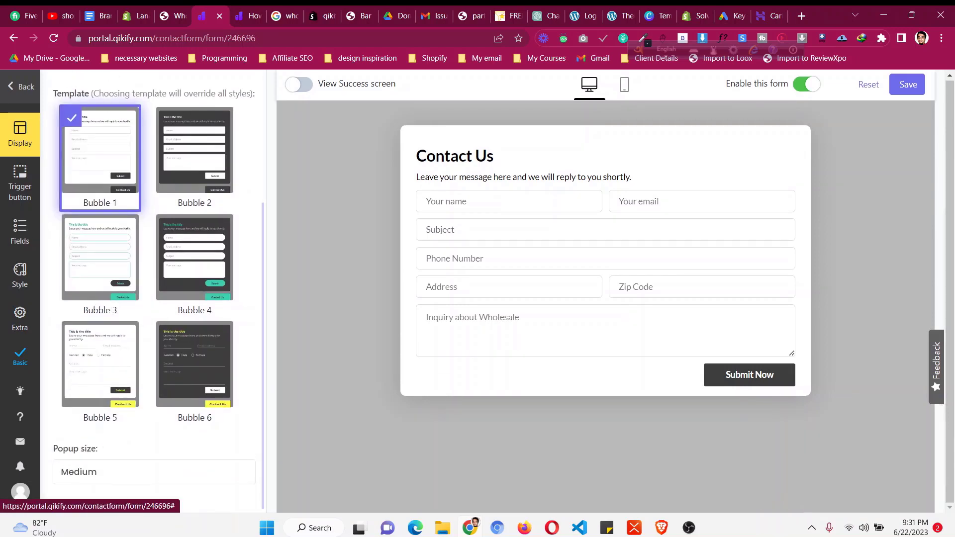
- Replace the contact form's title in the field settings with "Whole Inquiry From"
{"action": "left_click", "coordinate": [20, 276]}
{"action": "left_click", "coordinate": [20, 233]}
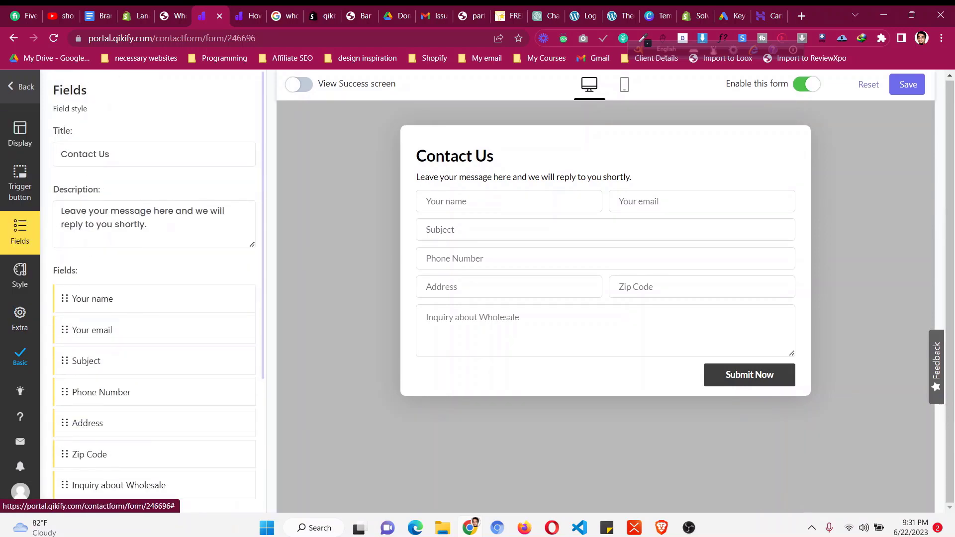
{"action": "left_click", "coordinate": [109, 153]}
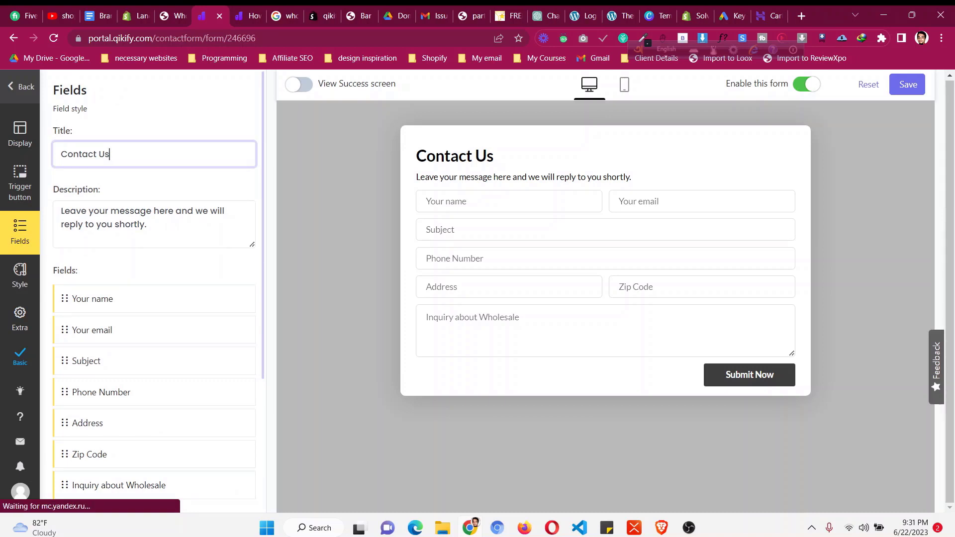
{"action": "key", "text": "ctrl+a"}
{"action": "type", "text": "Whole In"}
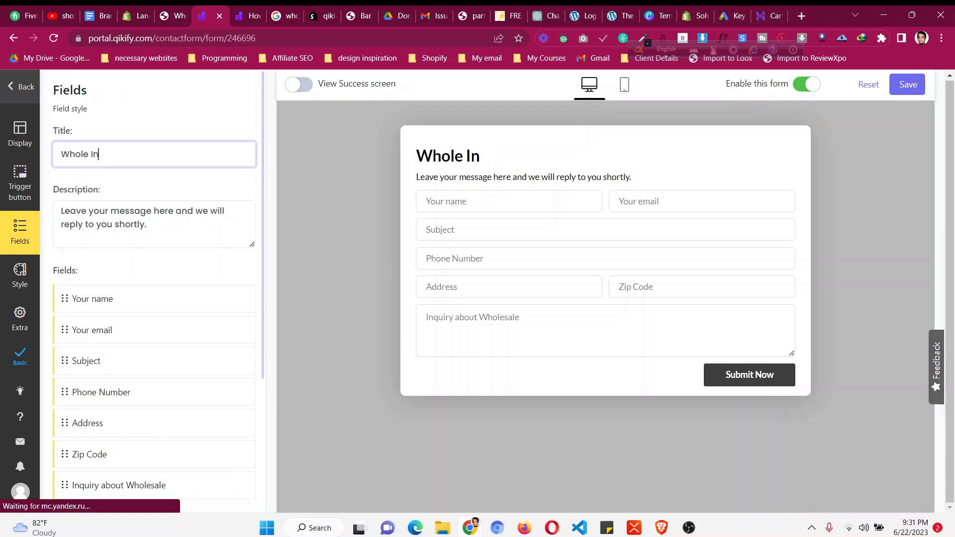
{"action": "type", "text": "quiry From"}
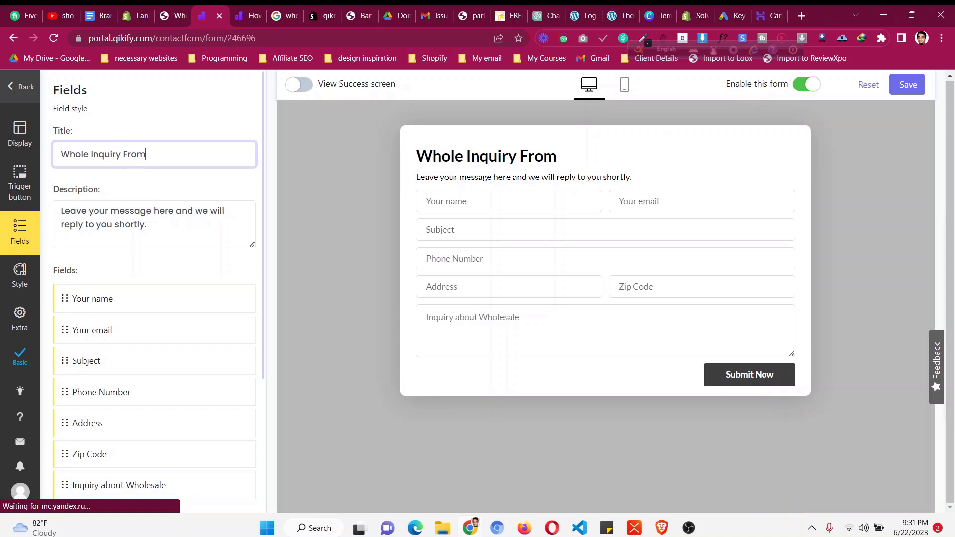
- Set the form's font size to 20 px and center its text in the form style settings, saving the form
{"action": "left_click", "coordinate": [20, 277]}
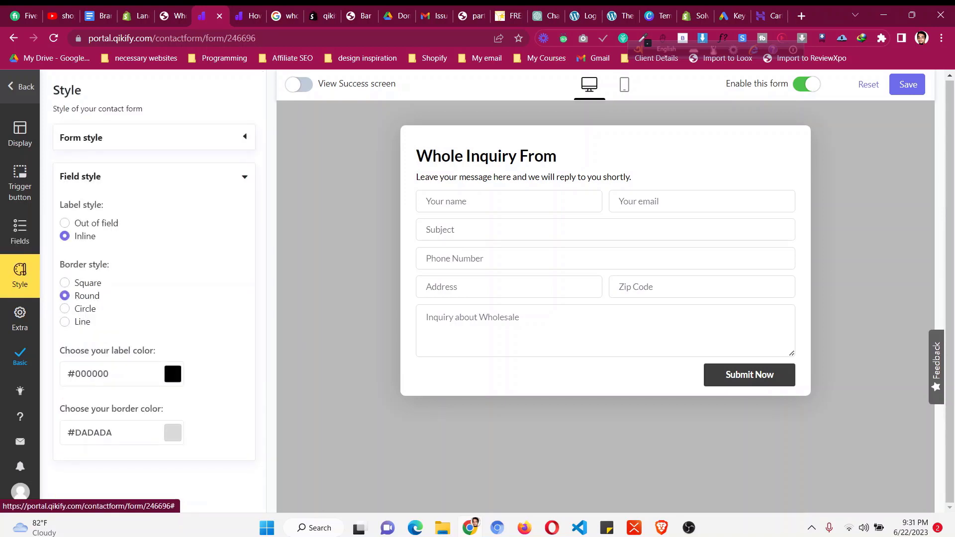
{"action": "left_click", "coordinate": [153, 138]}
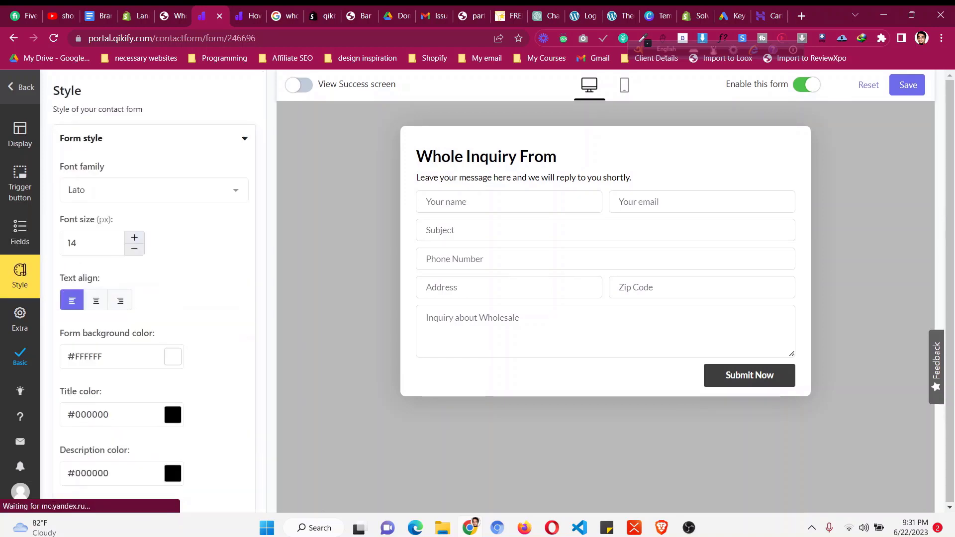
{"action": "left_click", "coordinate": [92, 243]}
{"action": "key", "text": "Up"}
{"action": "key", "text": "Up"}
{"action": "key", "text": "Up"}
{"action": "key", "text": "Up"}
{"action": "key", "text": "Up"}
{"action": "key", "text": "Up"}
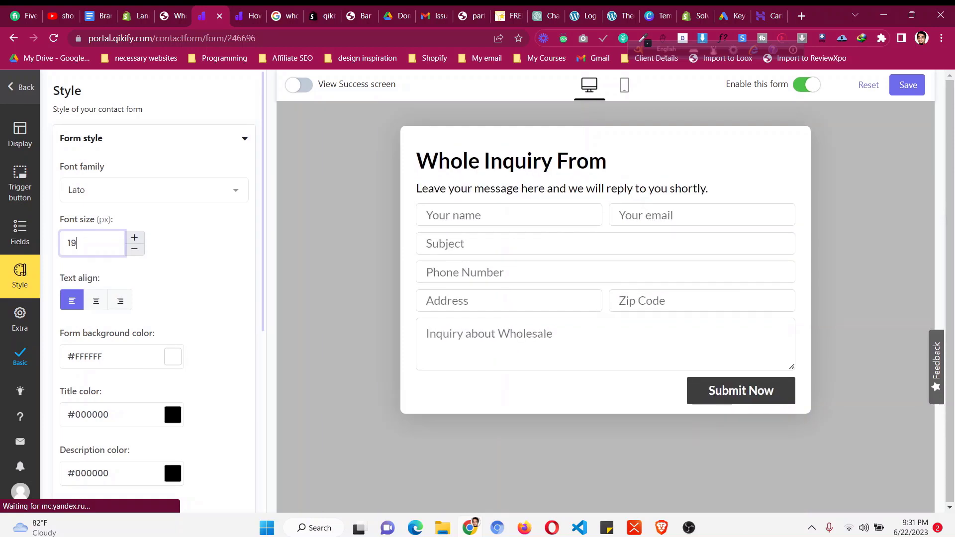
{"action": "left_click", "coordinate": [96, 301]}
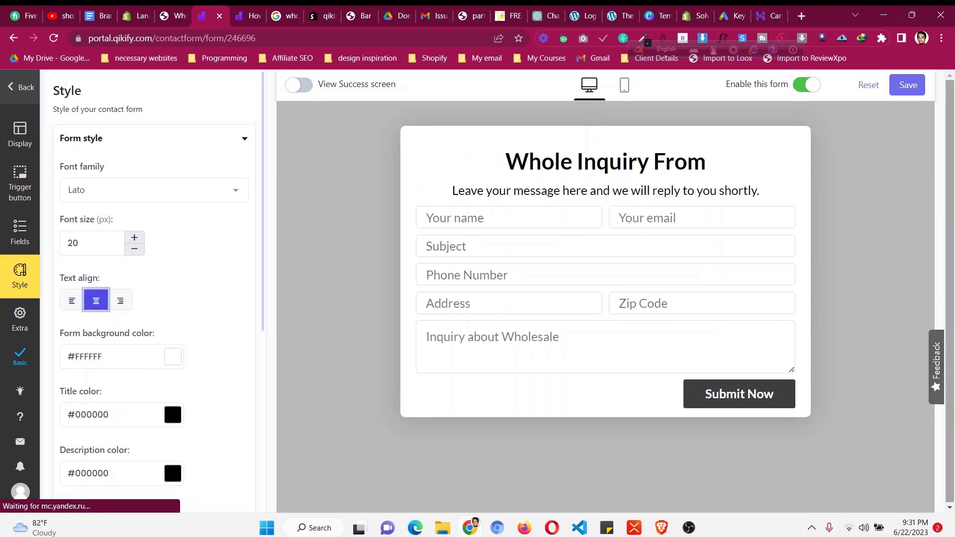
{"action": "left_click", "coordinate": [907, 84]}
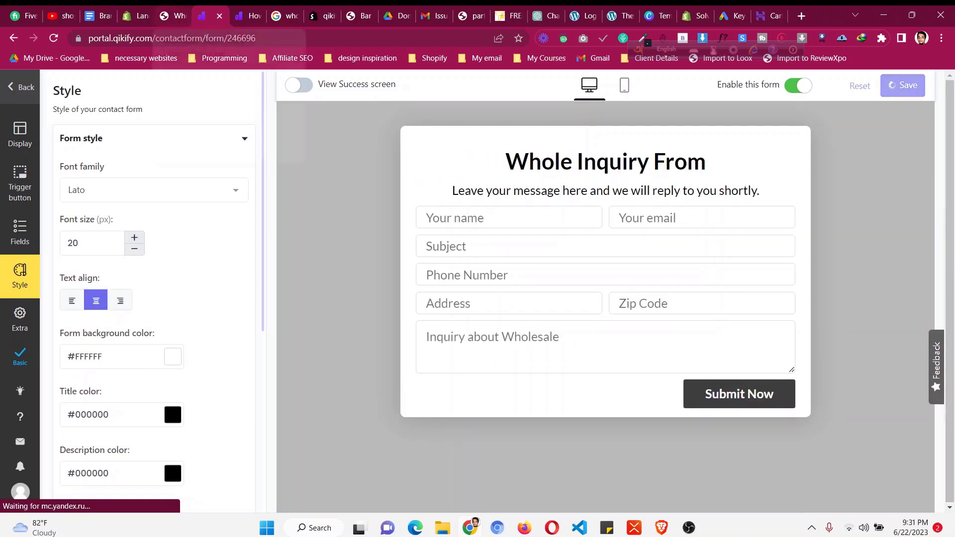
- Open the Wholesale Inquiry Form page from the Shopify page editor and examine the embedded form on the storefront
{"action": "left_click", "coordinate": [173, 15]}
{"action": "left_click", "coordinate": [135, 15]}
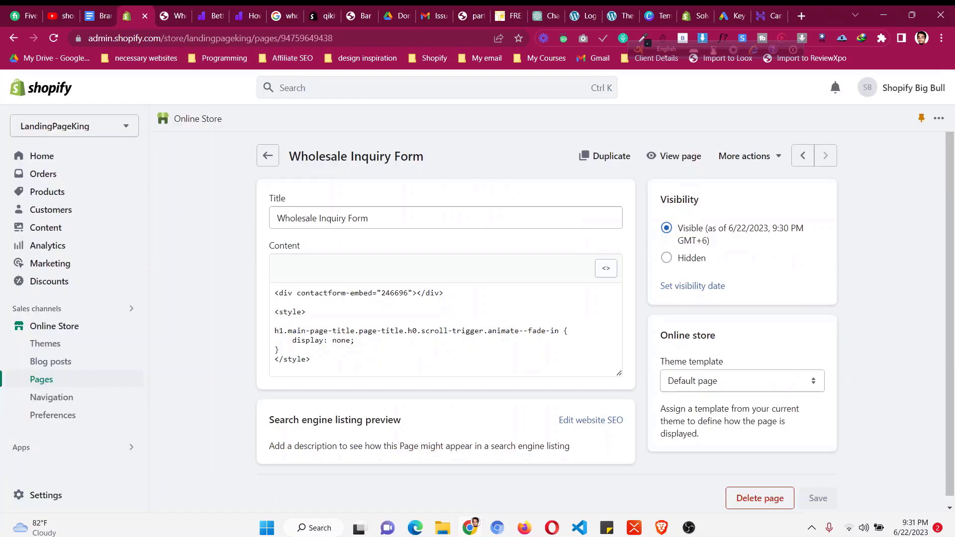
{"action": "left_click", "coordinate": [210, 15]}
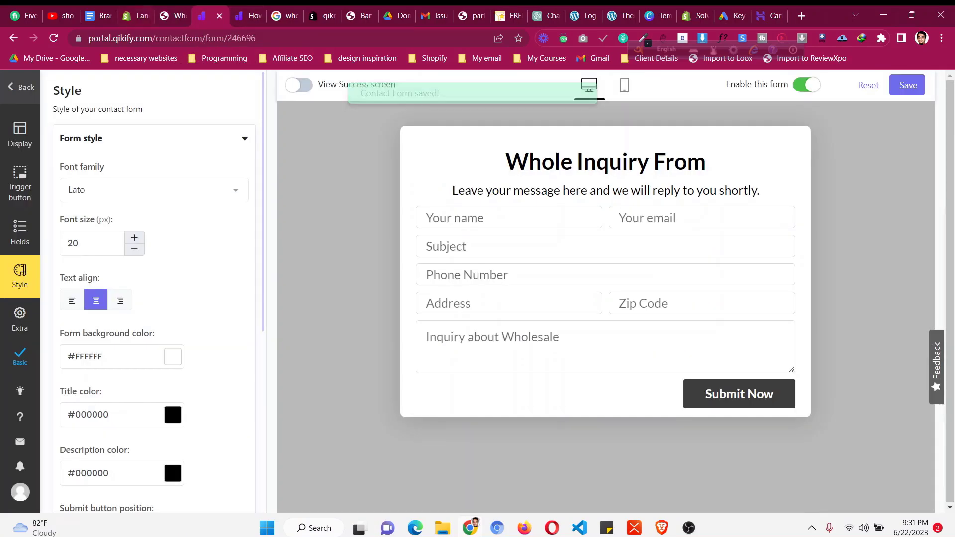
{"action": "left_click", "coordinate": [135, 15]}
{"action": "left_click", "coordinate": [675, 155]}
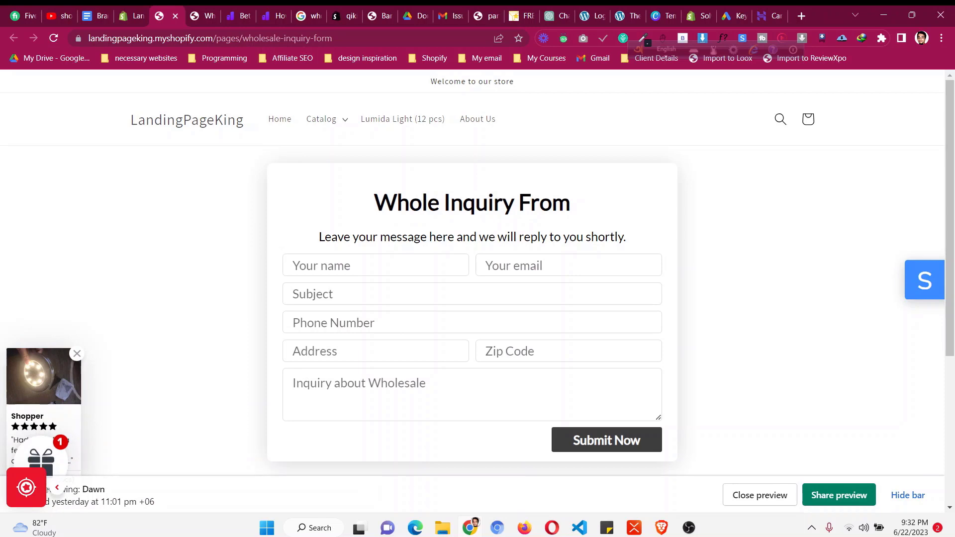
{"action": "scroll", "coordinate": [477, 269], "scroll_direction": "down", "scroll_amount": 2}
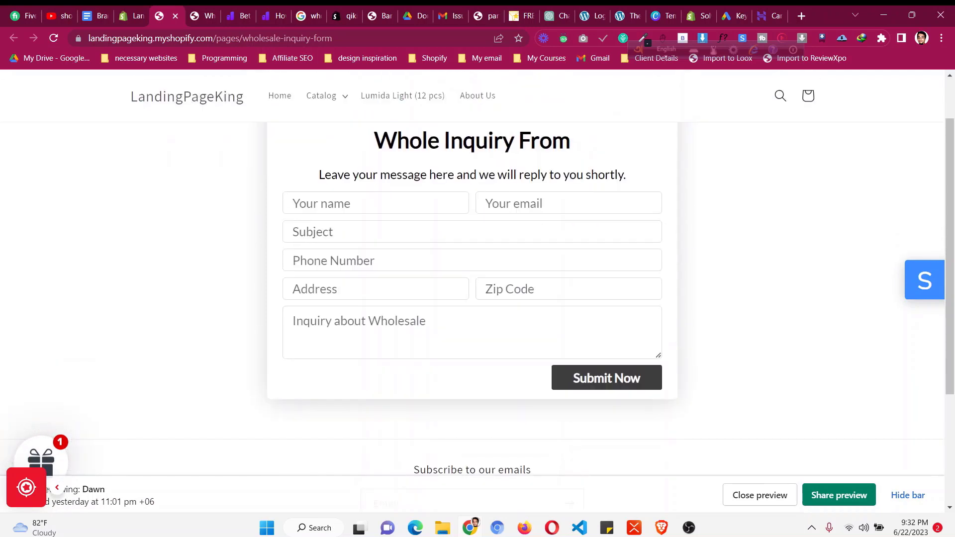
{"action": "scroll", "coordinate": [472, 291], "scroll_direction": "up", "scroll_amount": 2}
- Return to the qikify form builder and reduce the form's font size to 18 px
{"action": "key", "text": "ctrl+7"}
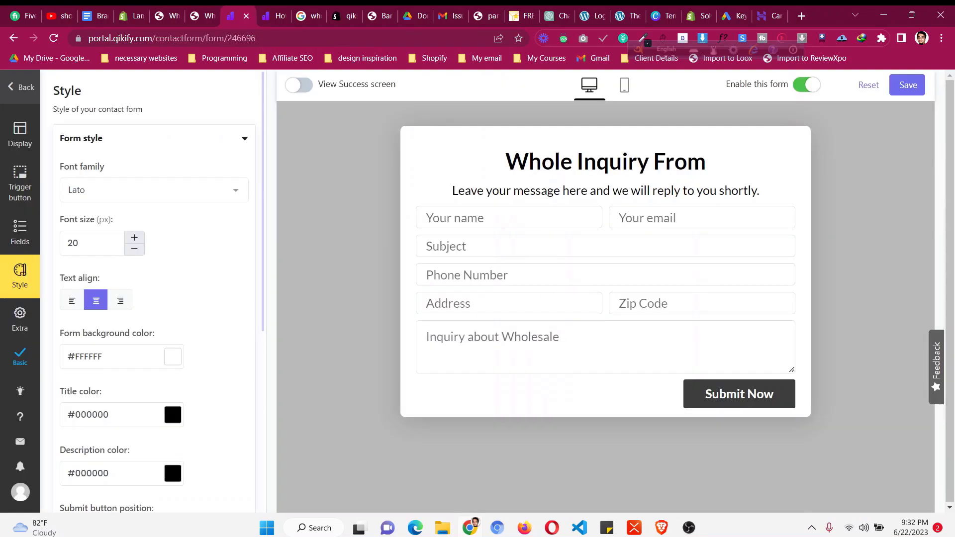
{"action": "key", "text": "Down"}
{"action": "key", "text": "Down"}
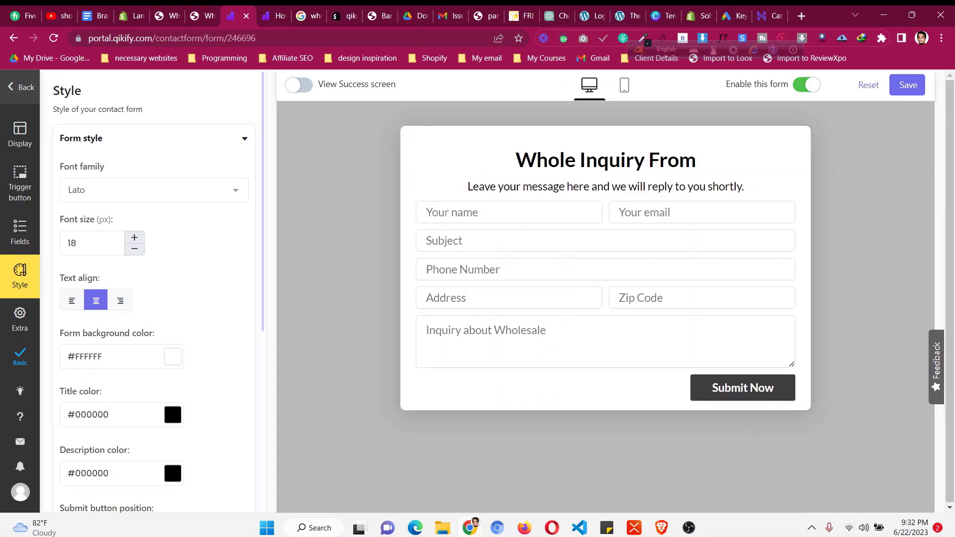
- Correct the form title in the field settings to "Wholesale Inquiry From"
{"action": "left_click", "coordinate": [20, 232]}
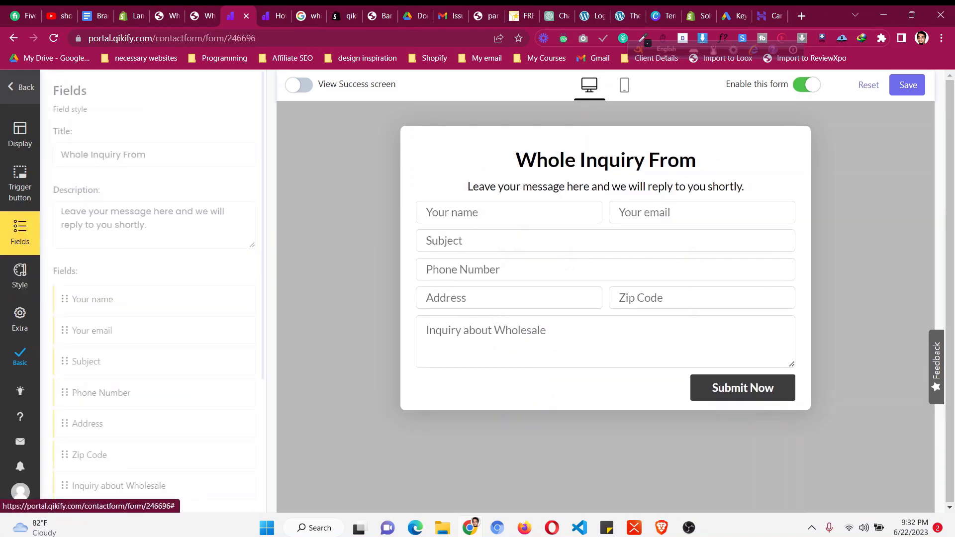
{"action": "left_click", "coordinate": [90, 154]}
{"action": "type", "text": "sale"}
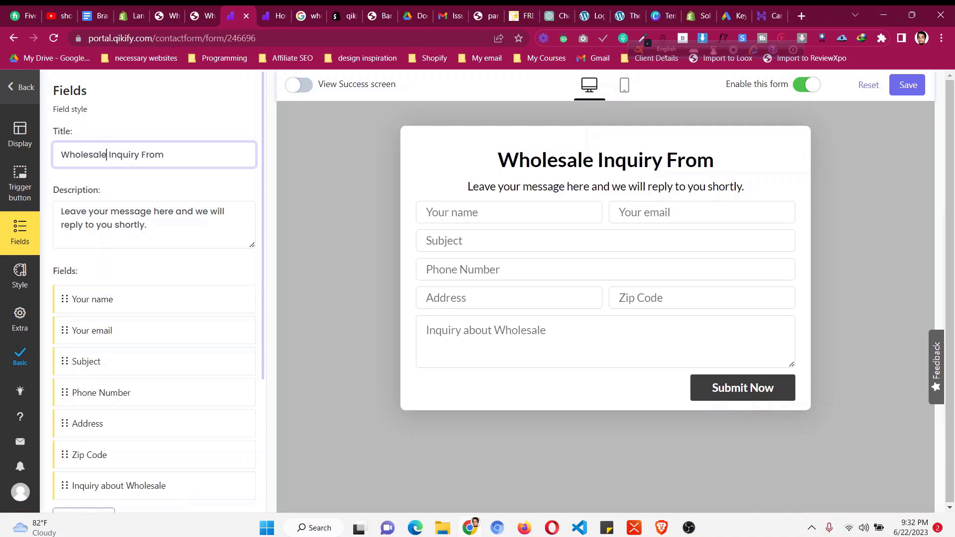
- Preview the form in mobile view and look through the remaining field, submit button and success message settings
{"action": "left_click", "coordinate": [623, 84]}
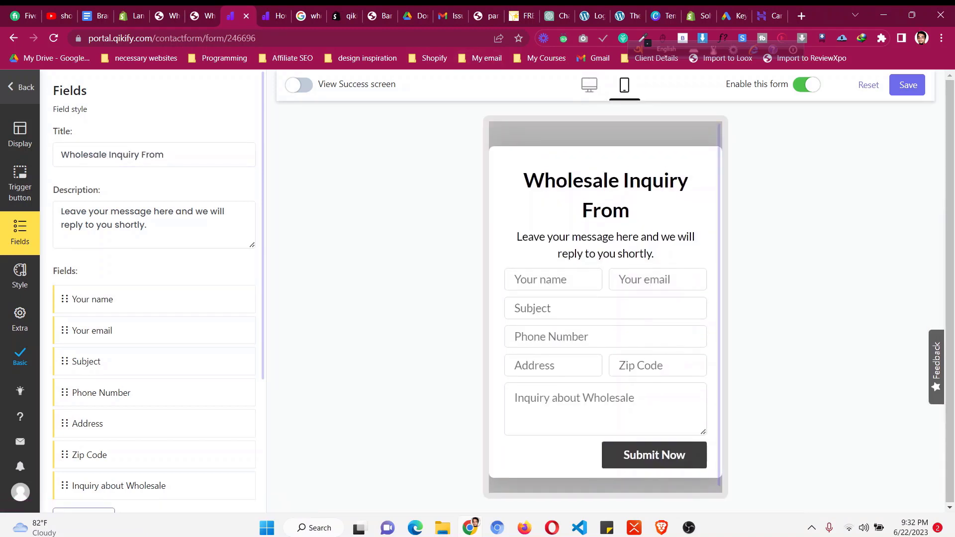
{"action": "mouse_move", "coordinate": [243, 331]}
{"action": "scroll", "coordinate": [243, 331], "scroll_direction": "down", "scroll_amount": 4}
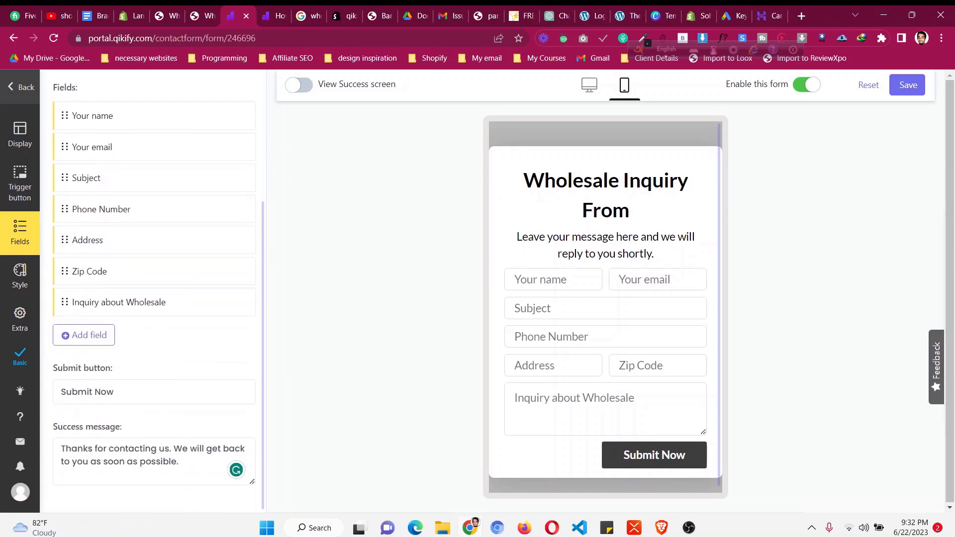
{"action": "left_click", "coordinate": [239, 391]}
- Set the submit button position to centered in the form style settings
{"action": "left_click", "coordinate": [20, 277]}
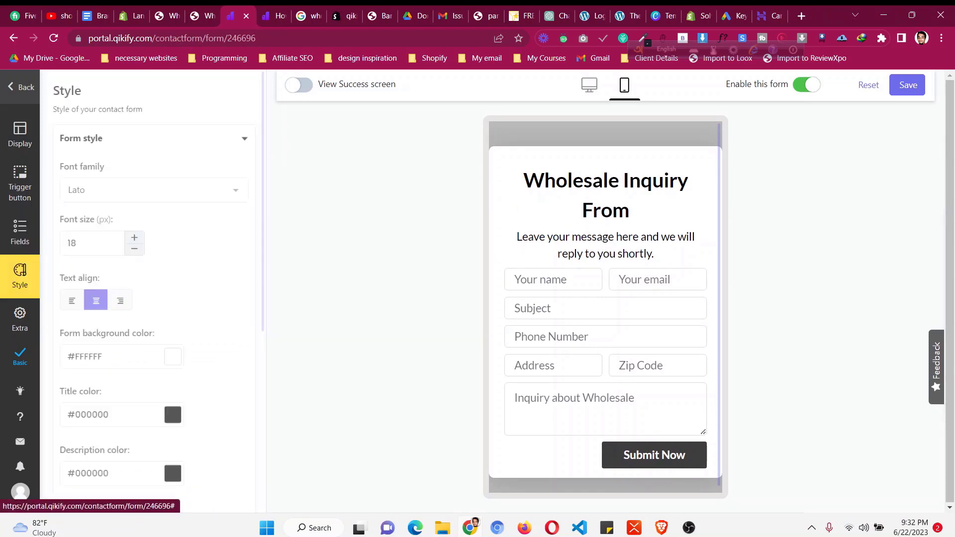
{"action": "scroll", "coordinate": [96, 238], "scroll_direction": "down", "scroll_amount": 6}
{"action": "left_click", "coordinate": [244, 478]}
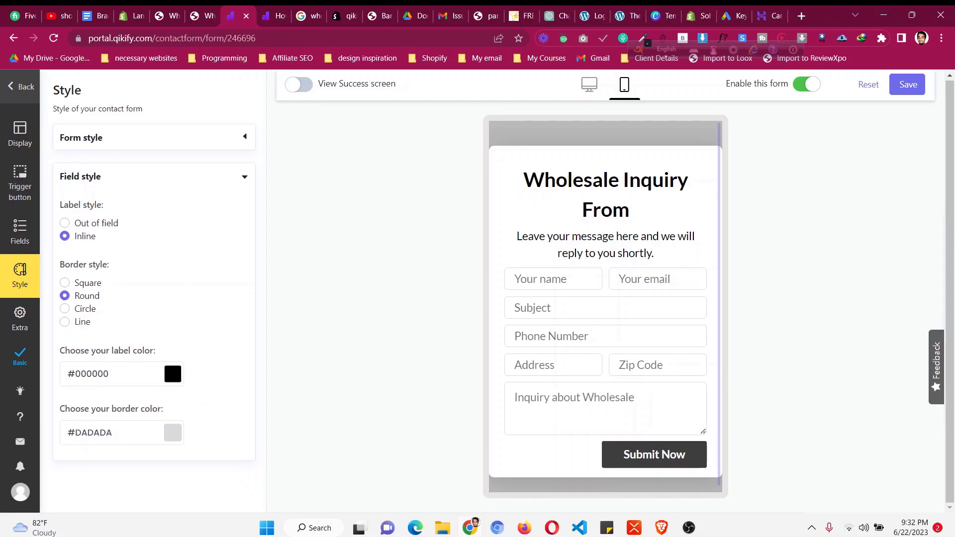
{"action": "left_click", "coordinate": [154, 138]}
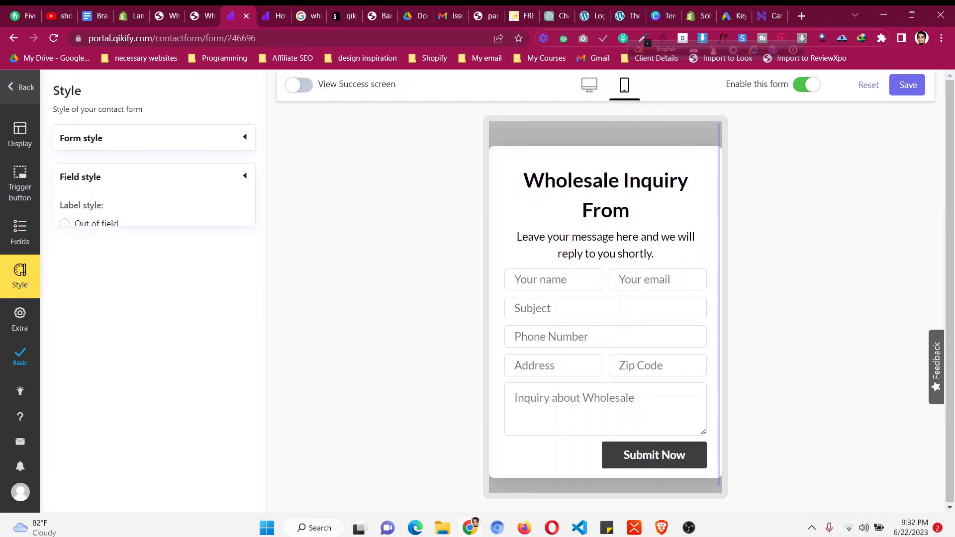
{"action": "scroll", "coordinate": [96, 283], "scroll_direction": "down", "scroll_amount": 5}
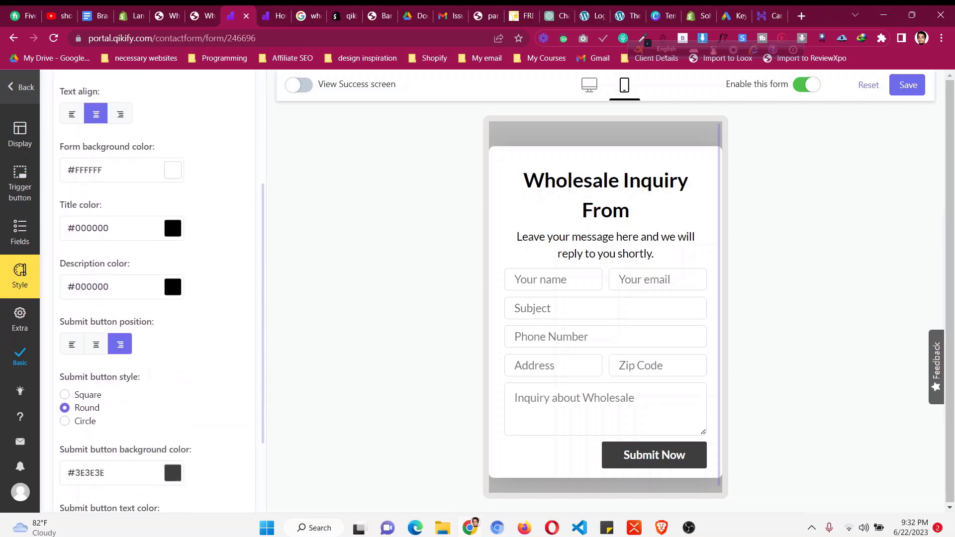
{"action": "left_click", "coordinate": [96, 282]}
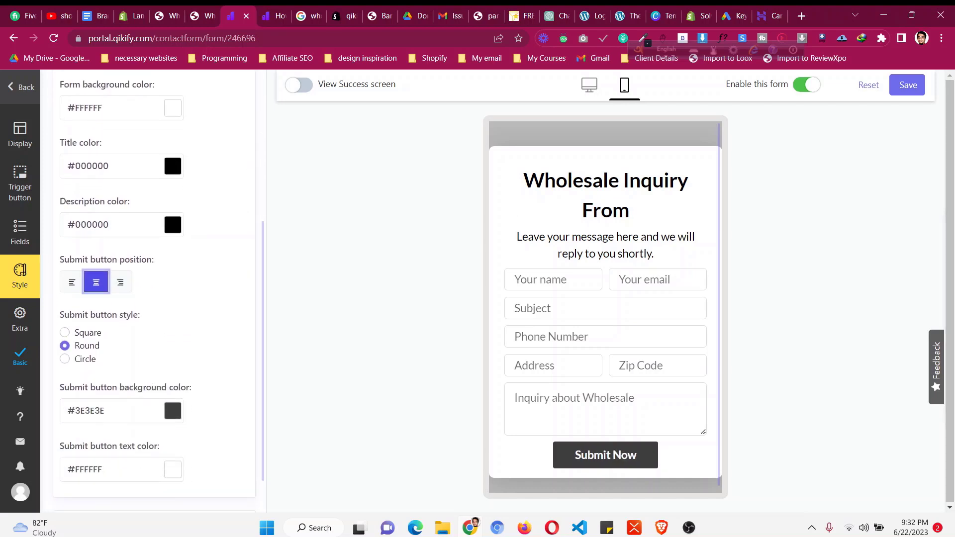
- Set the submit button background color to the black swatch, #000000
{"action": "scroll", "coordinate": [154, 292], "scroll_direction": "down", "scroll_amount": 1}
{"action": "left_click", "coordinate": [173, 362]}
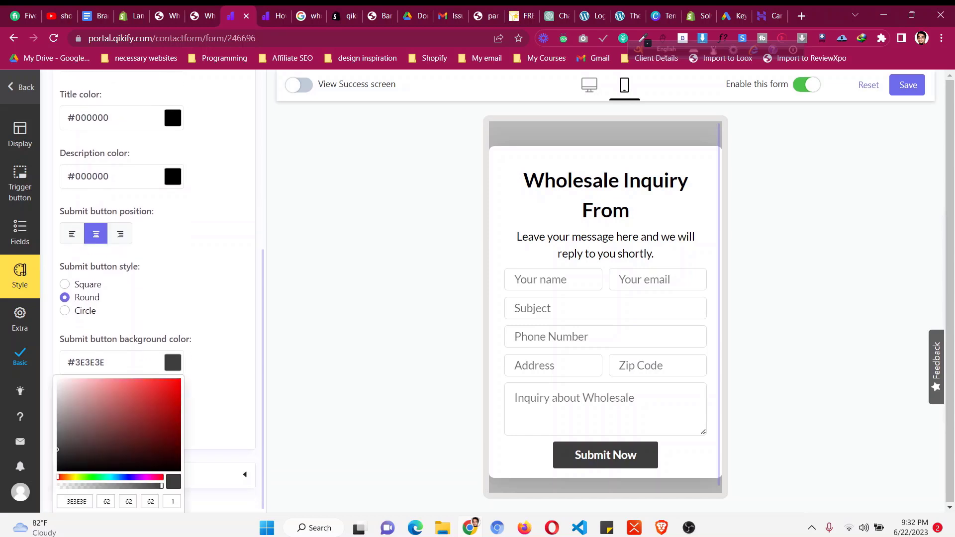
{"action": "left_click", "coordinate": [173, 362]}
{"action": "scroll", "coordinate": [153, 291], "scroll_direction": "down", "scroll_amount": 1}
{"action": "left_click", "coordinate": [173, 363]}
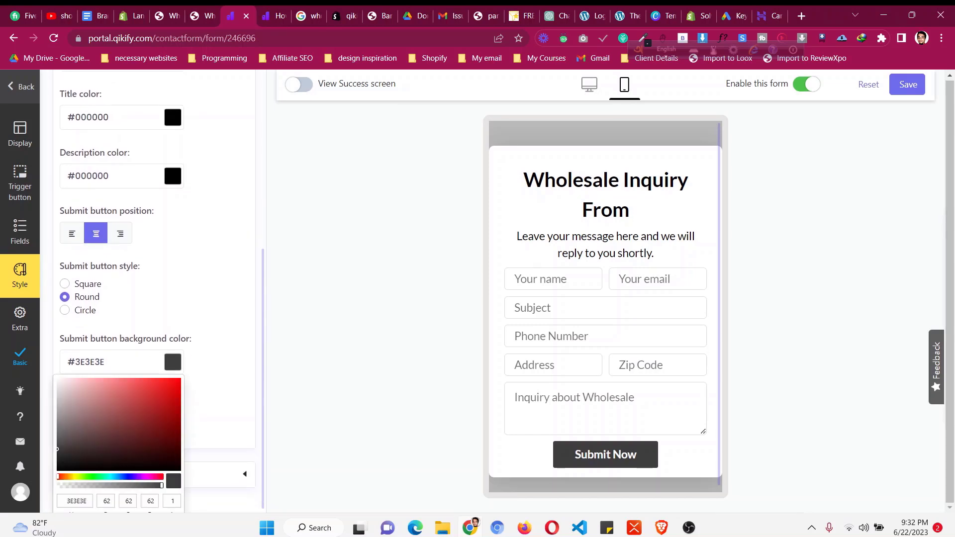
{"action": "scroll", "coordinate": [154, 292], "scroll_direction": "down", "scroll_amount": 1}
{"action": "left_click", "coordinate": [108, 503]}
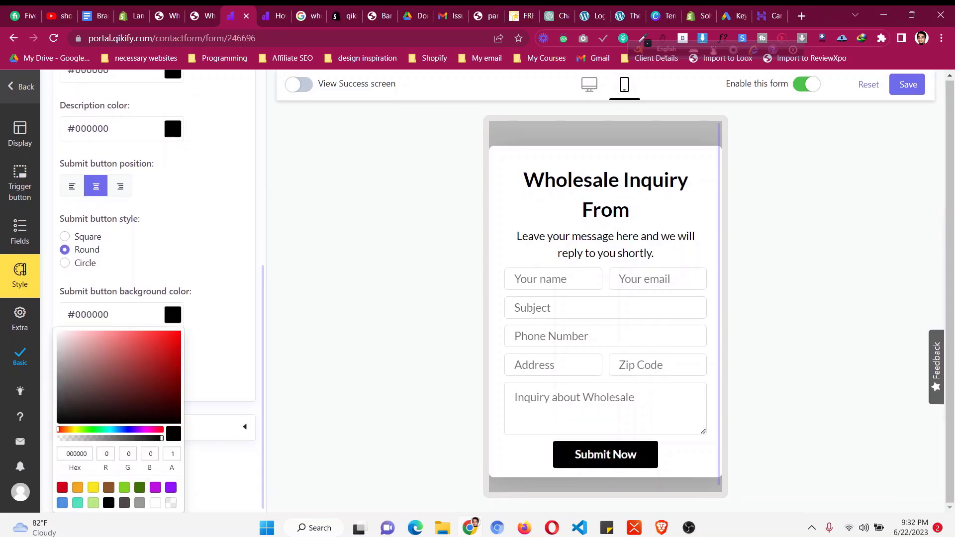
{"action": "scroll", "coordinate": [108, 503], "scroll_direction": "up", "scroll_amount": 1}
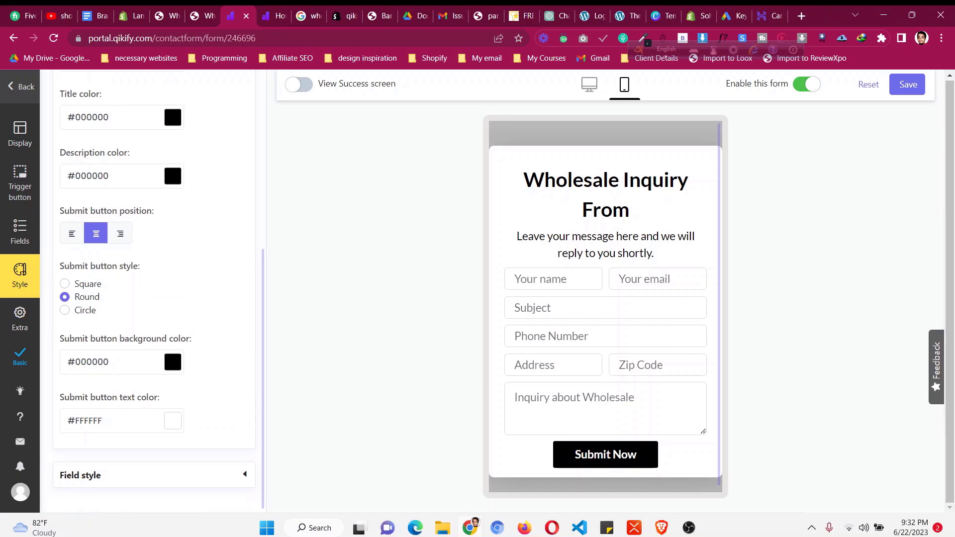
- Try the Square submit button style, set it back to Round and save the contact form
{"action": "left_click", "coordinate": [64, 284]}
{"action": "left_click", "coordinate": [65, 296]}
{"action": "scroll", "coordinate": [155, 293], "scroll_direction": "up", "scroll_amount": 3}
{"action": "scroll", "coordinate": [154, 293], "scroll_direction": "up", "scroll_amount": 3}
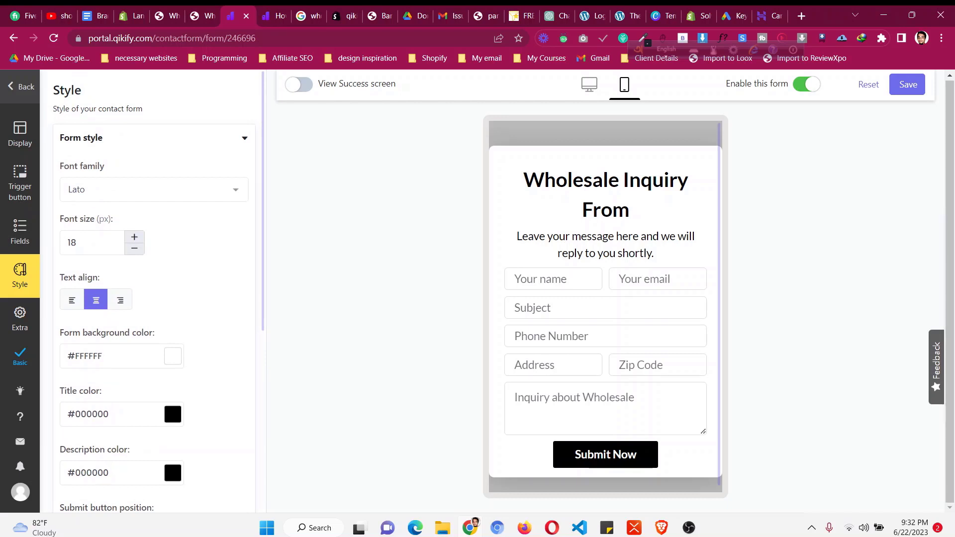
{"action": "left_click", "coordinate": [907, 84]}
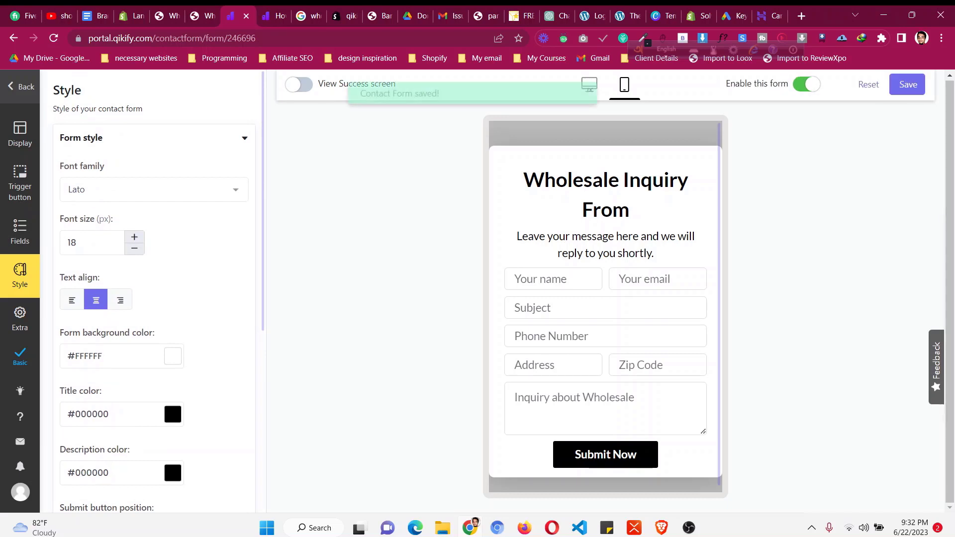